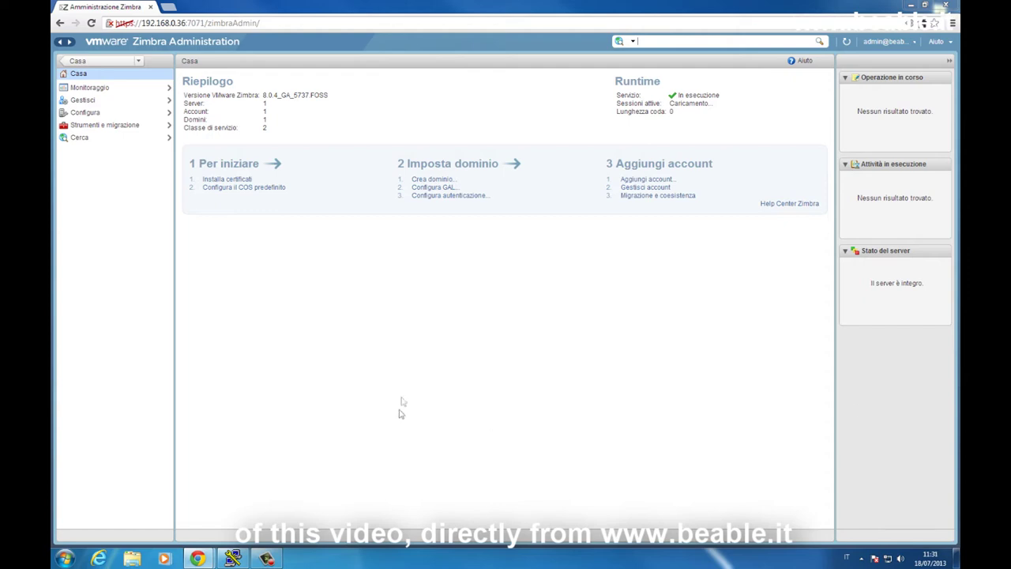
Start a new account in the Accounts list, with account name and last name both 'pec'.
left_click(644, 188)
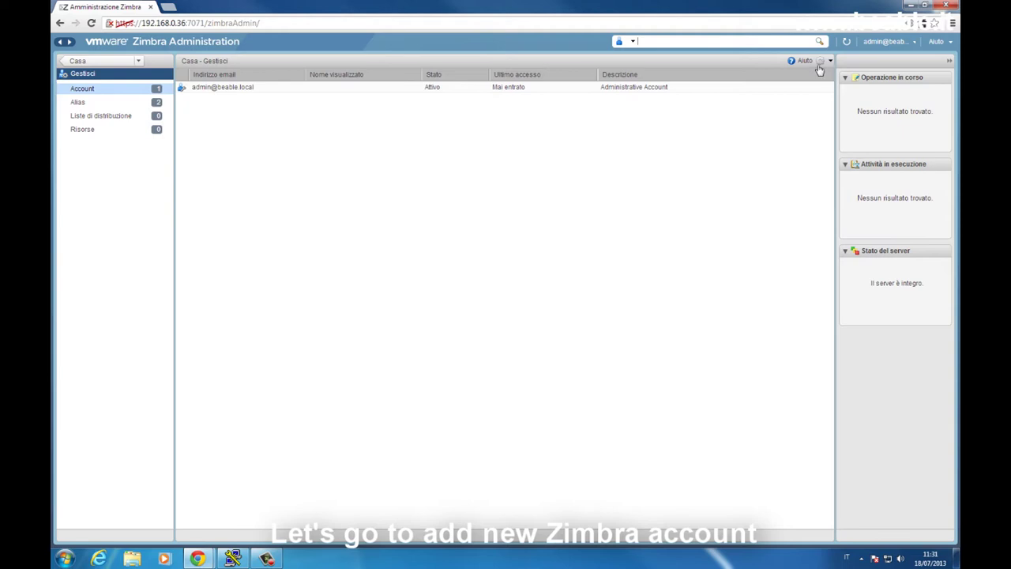
left_click(821, 61)
left_click(810, 79)
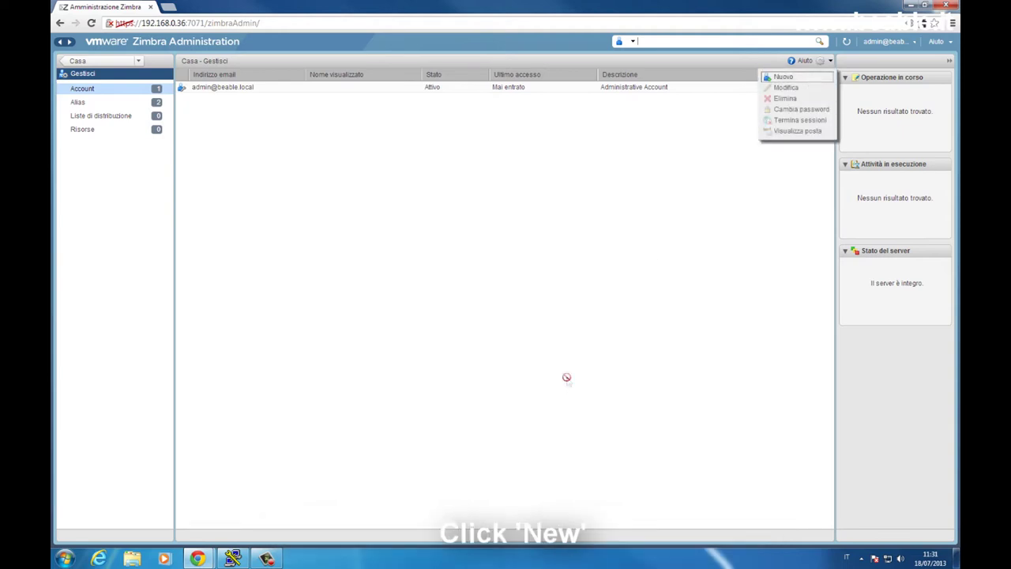
type("pec")
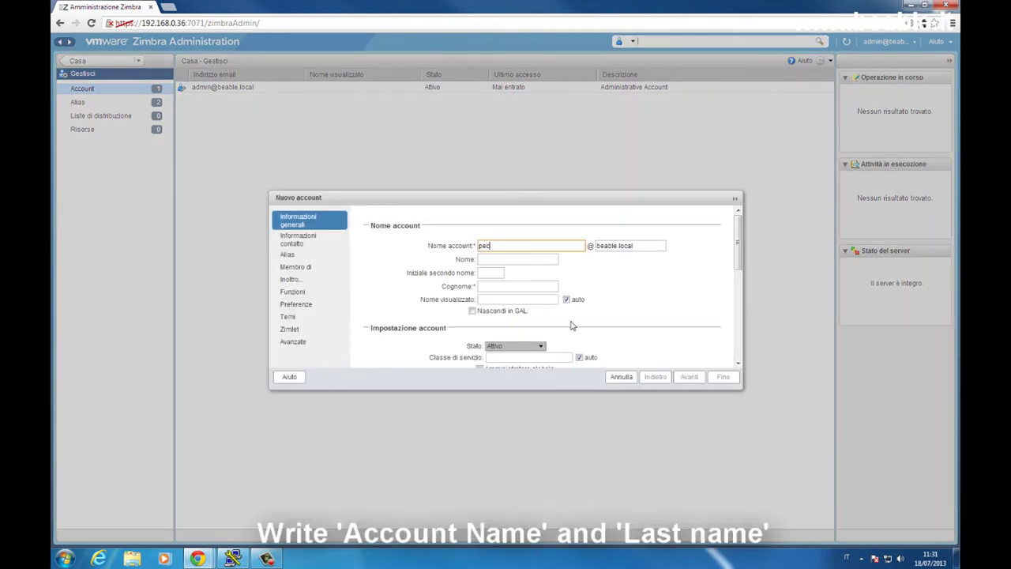
left_click(518, 288)
type("pec")
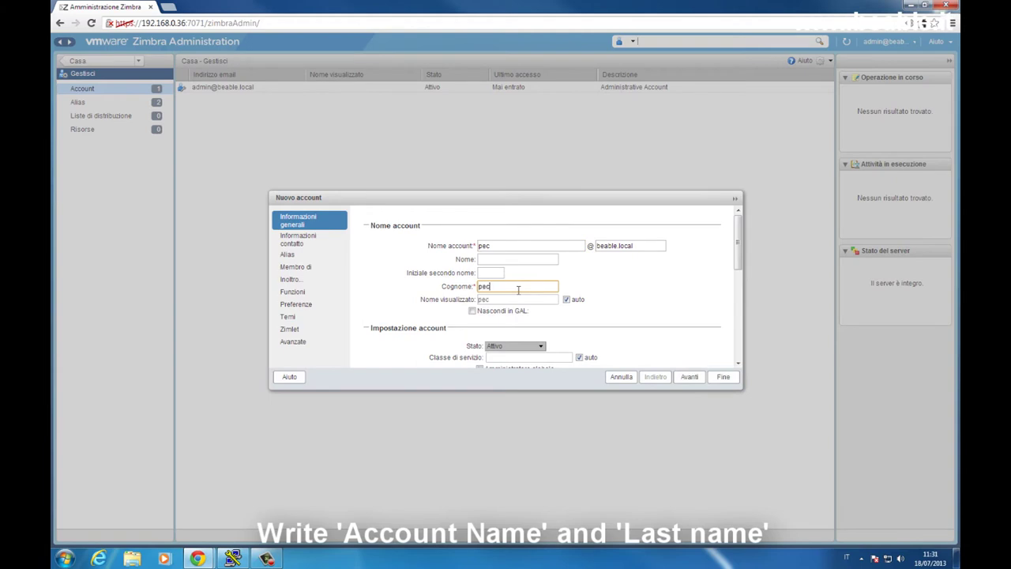
Enter and confirm the new account's password.
scroll(518, 290, "down", 3)
left_click(513, 337)
type("123456")
key("Tab")
type("12345")
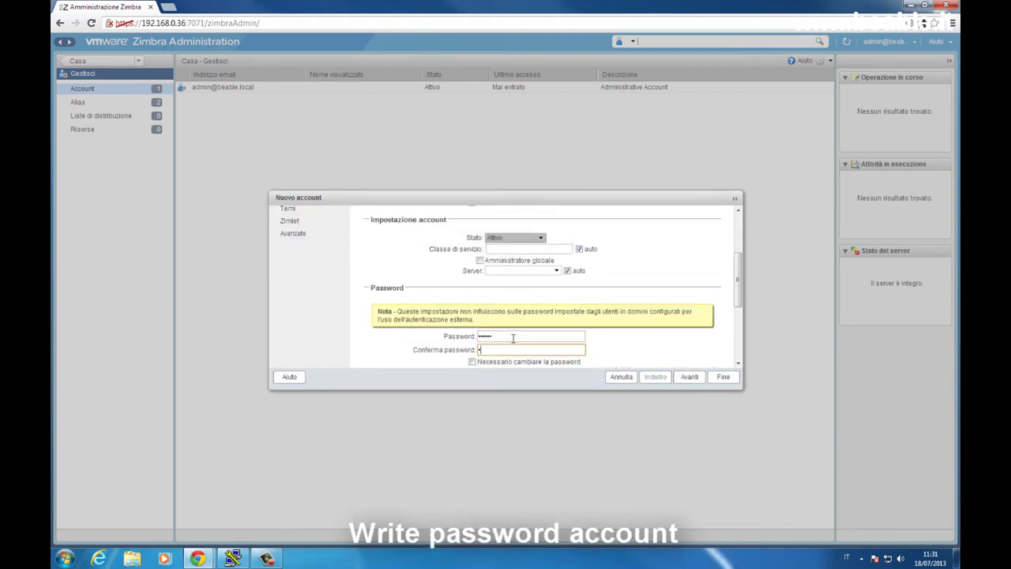
type("6")
Set the time zone to GMT +01:00 Amsterdam, Berlin, finish, and select the new pec account.
scroll(733, 357, "down", 2)
left_click(713, 345)
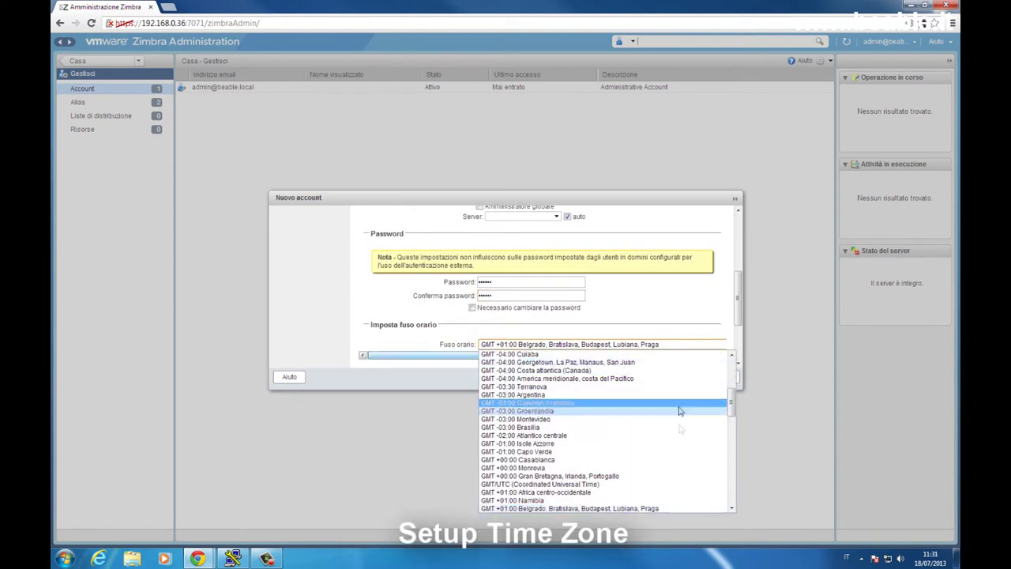
scroll(670, 473, "down", 3)
left_click(667, 463)
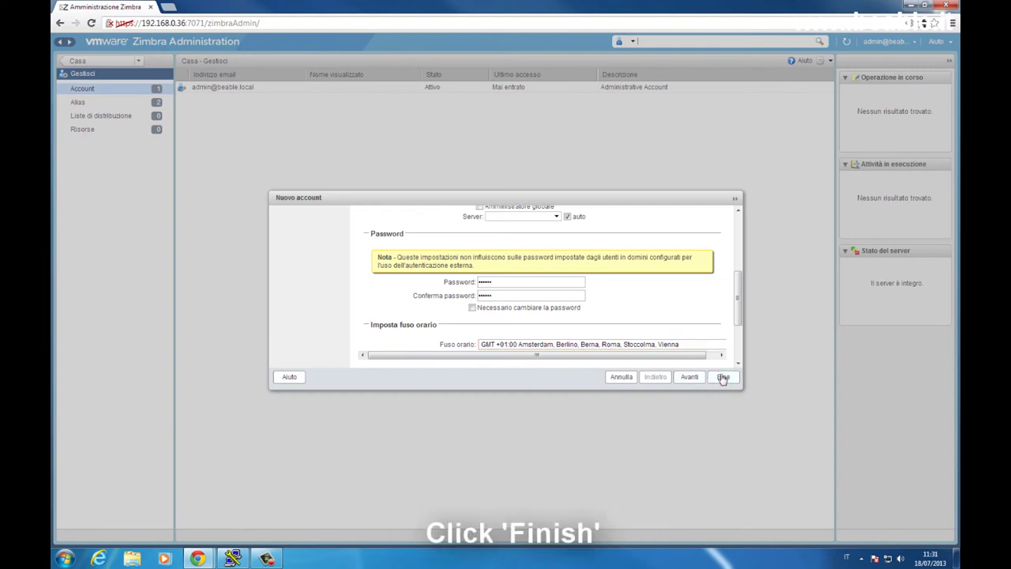
left_click(720, 377)
left_click(279, 99)
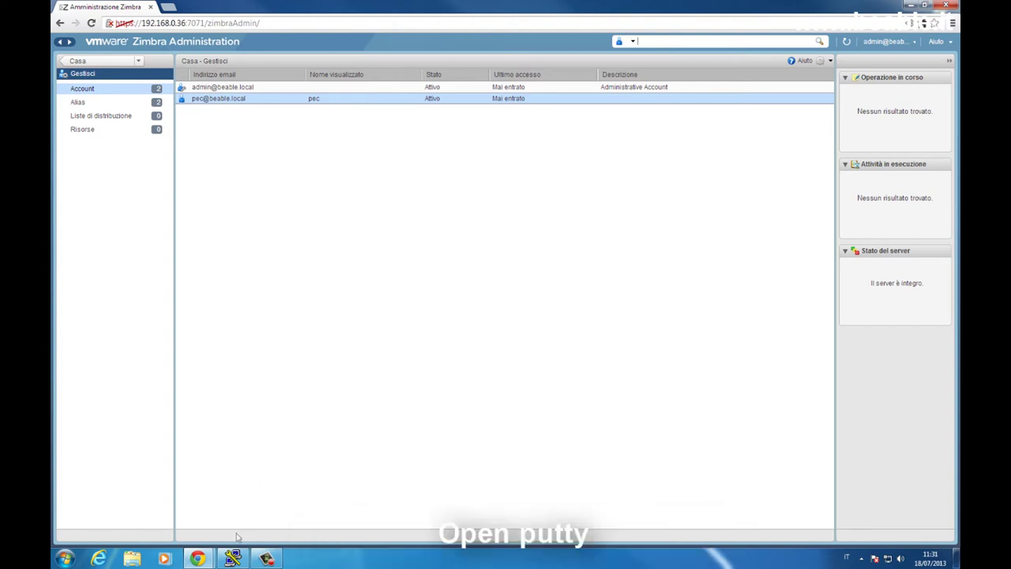
left_click(232, 558)
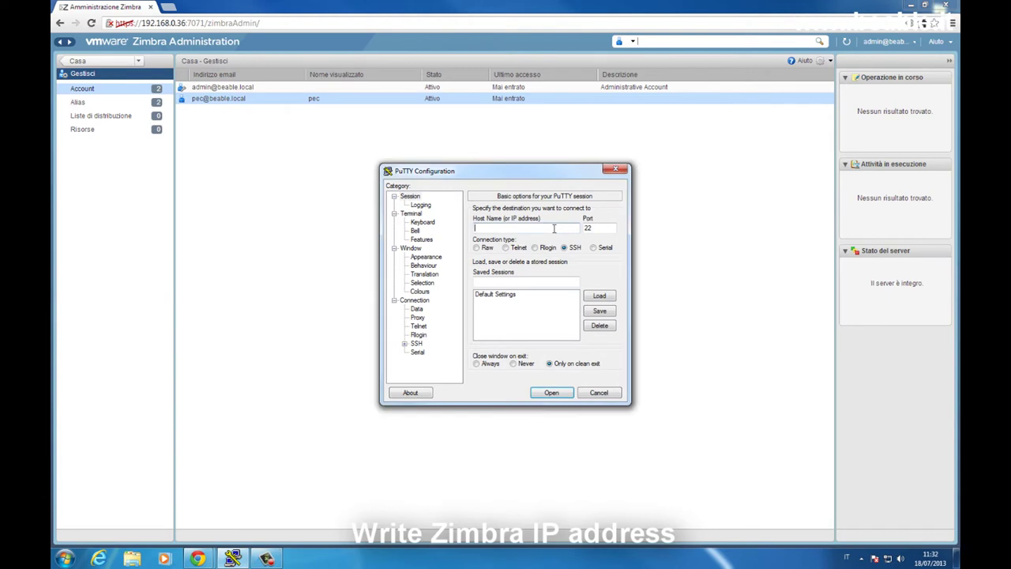
Connect by SSH to 192.168.0.36, enlarge the terminal window, and log in as root.
type("192.168.0.36")
key("Return")
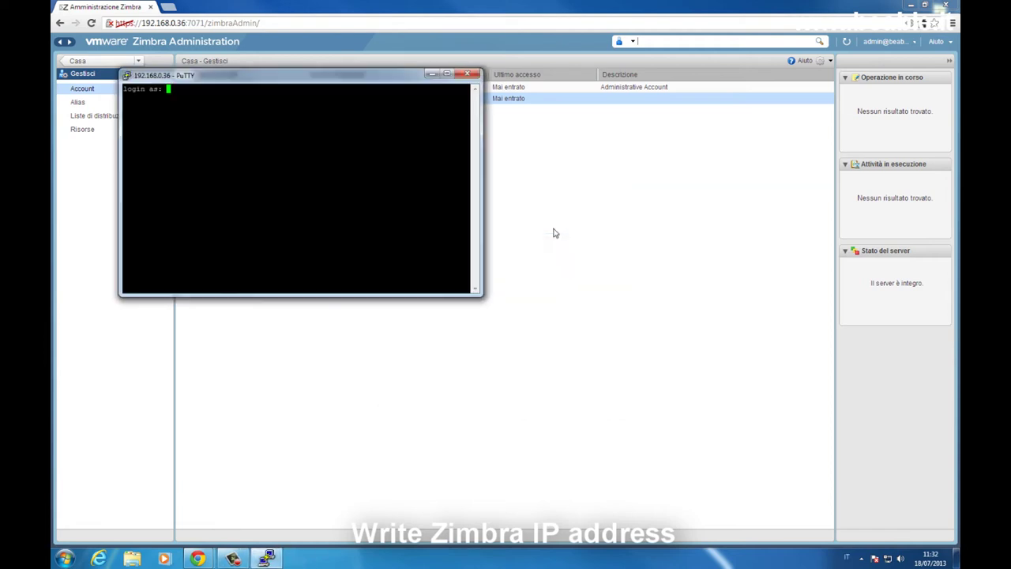
left_click_drag(382, 81, 499, 153)
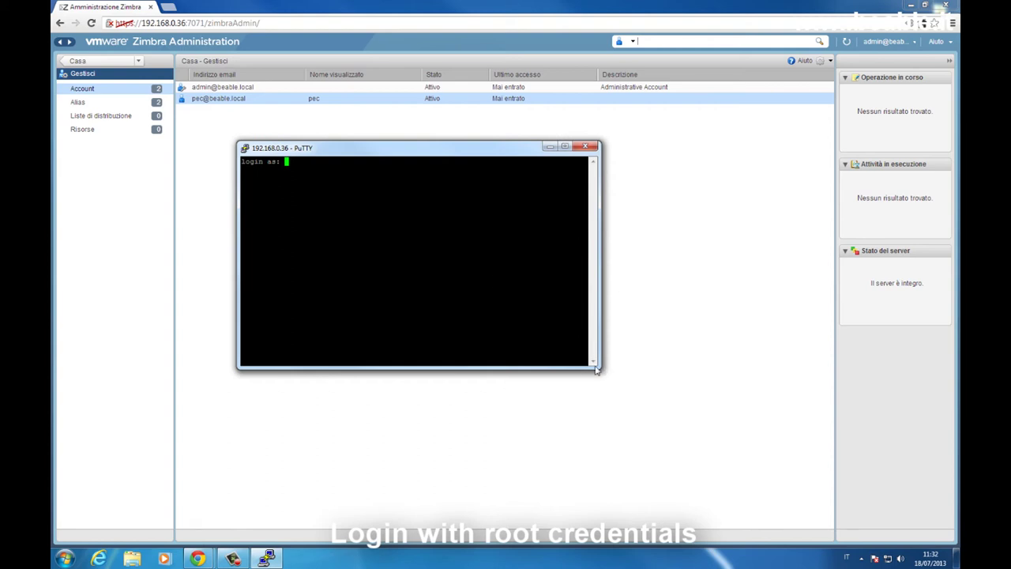
left_click_drag(600, 362, 788, 353)
type("root")
key("Return")
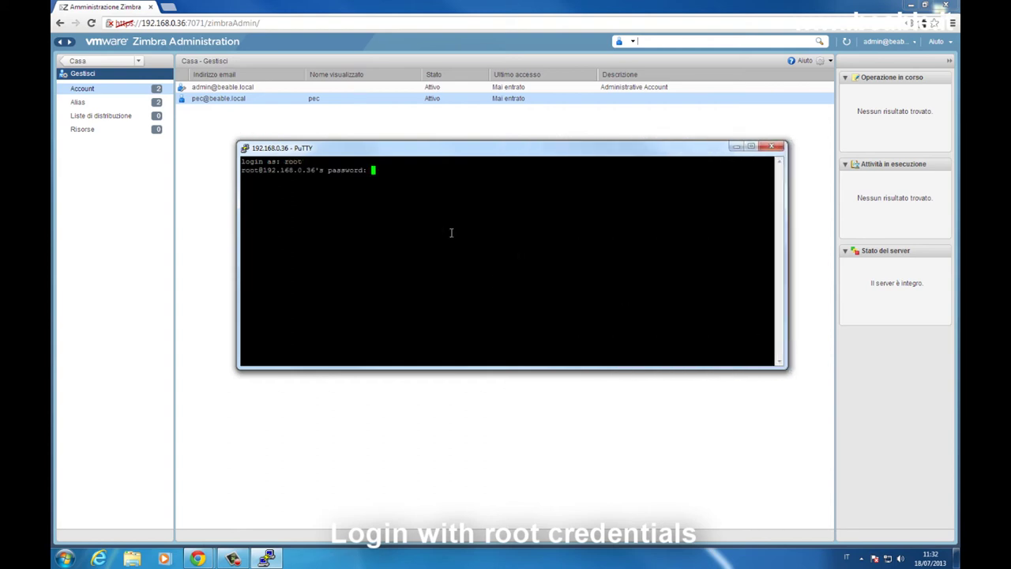
key("Return")
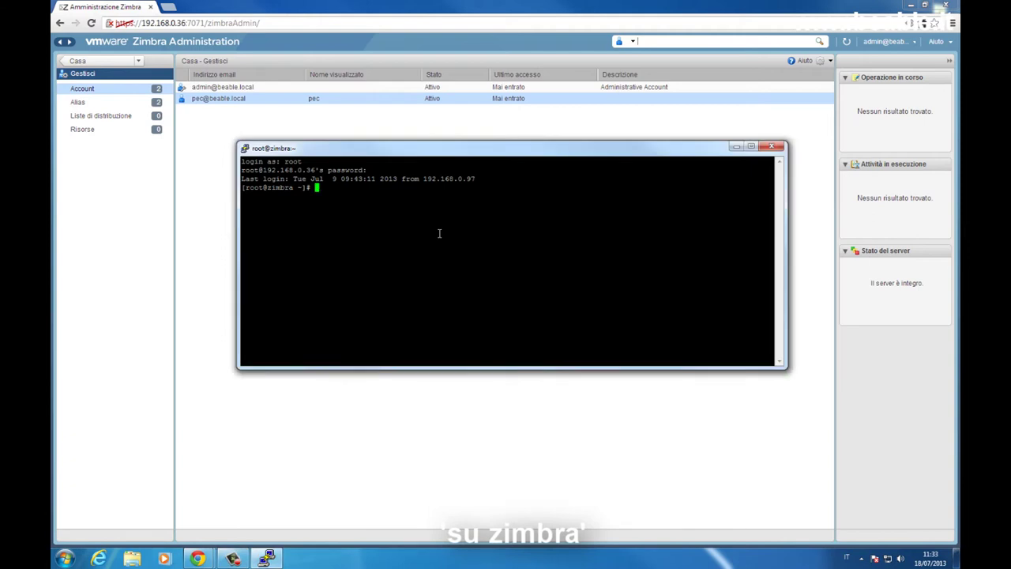
Switch to the zimbra user with 'su zimbra'.
type("su zimbra")
key("Return")
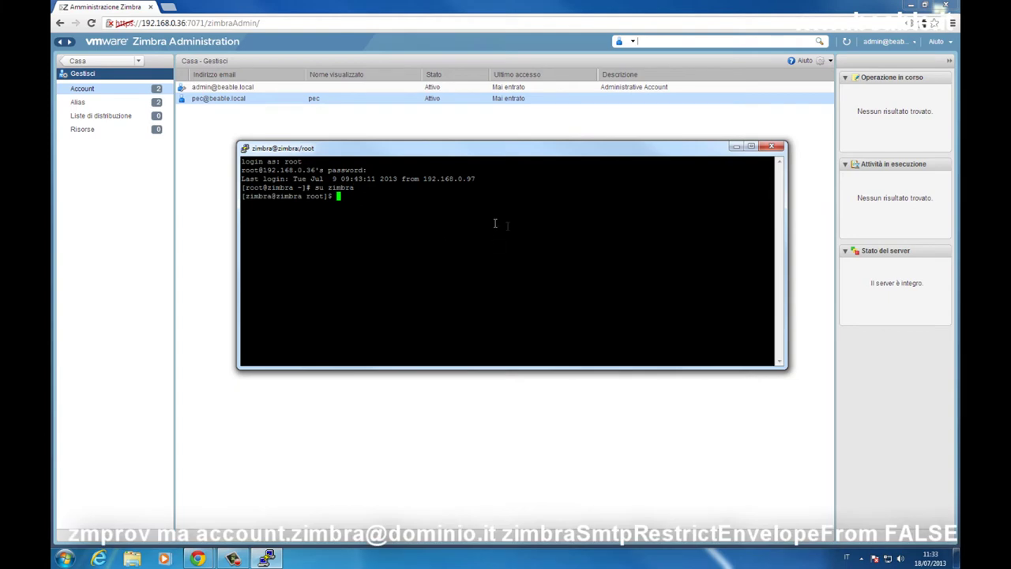
left_click(924, 23)
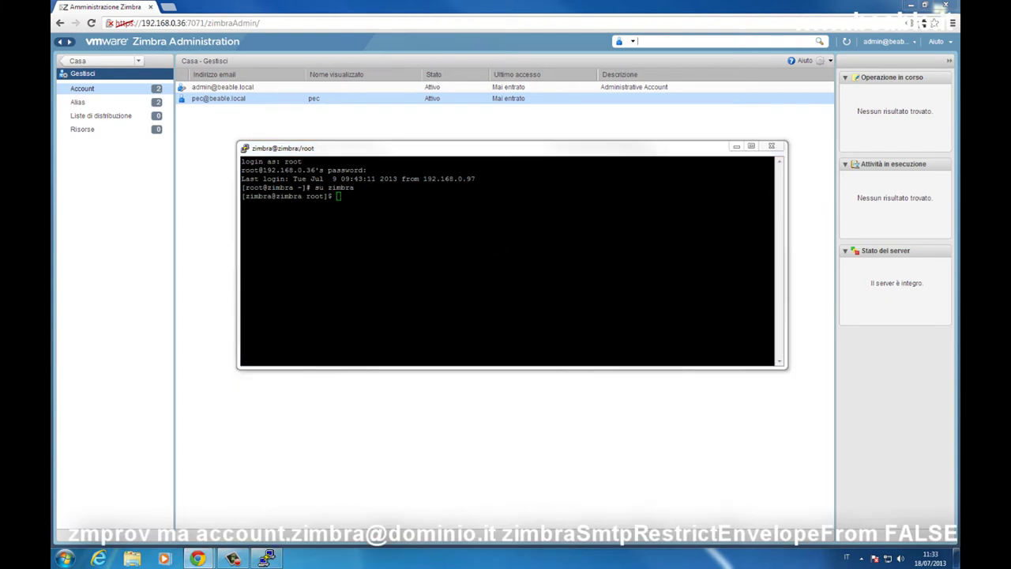
left_click(523, 224)
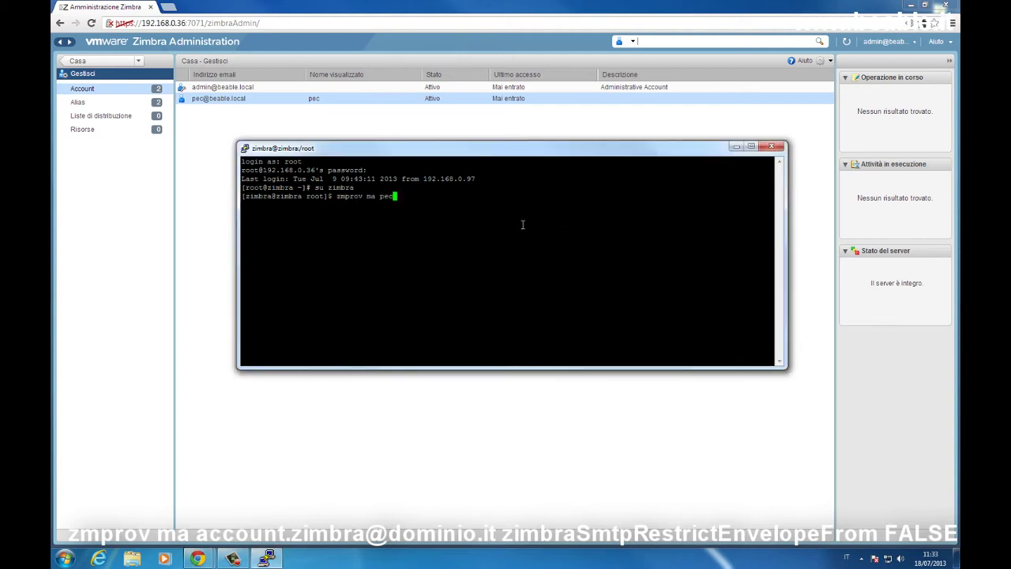
left_click(922, 24)
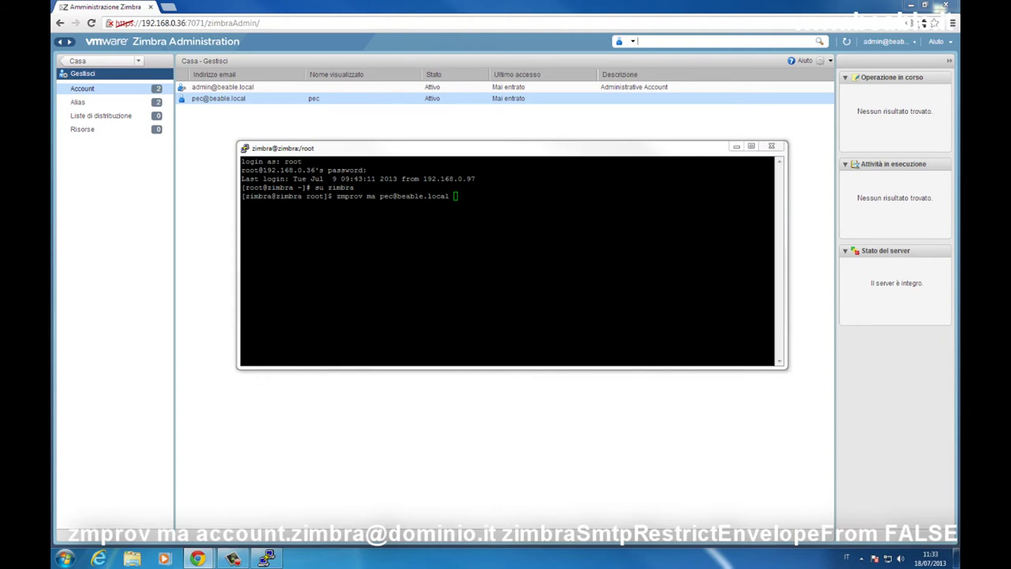
left_click(435, 203)
right_click(510, 217)
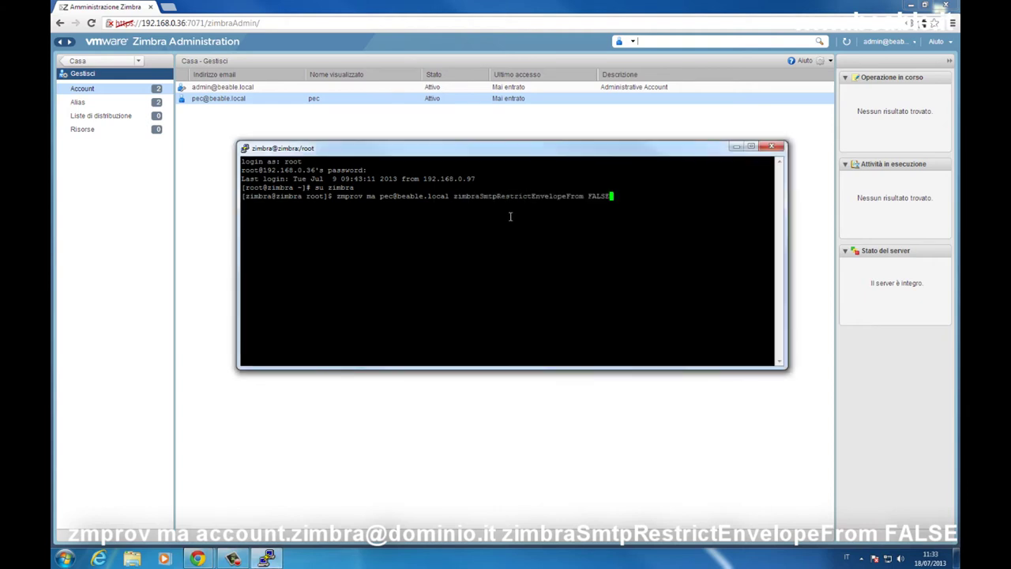
key("Return")
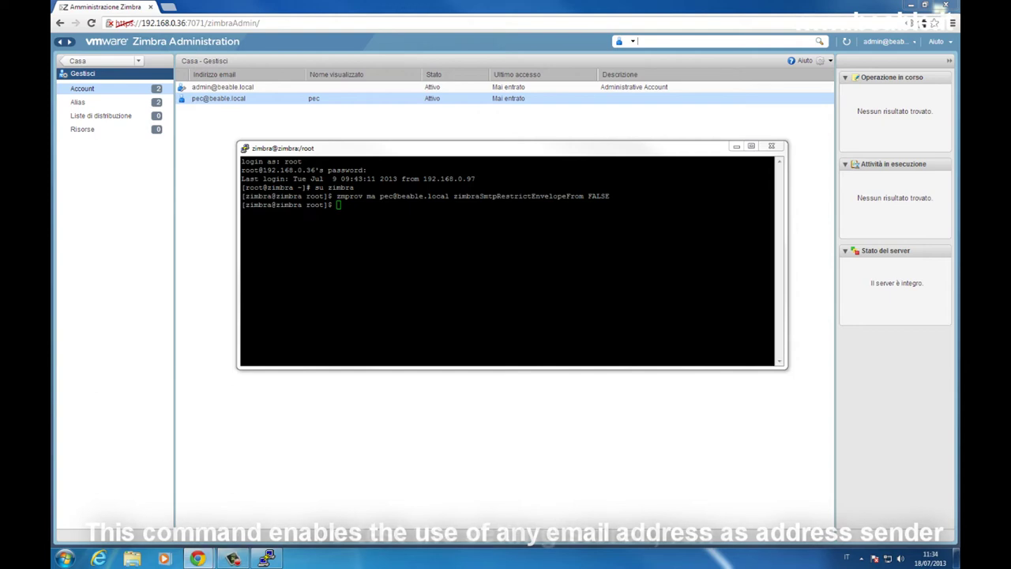
left_click(614, 258)
type("zmprov ga ")
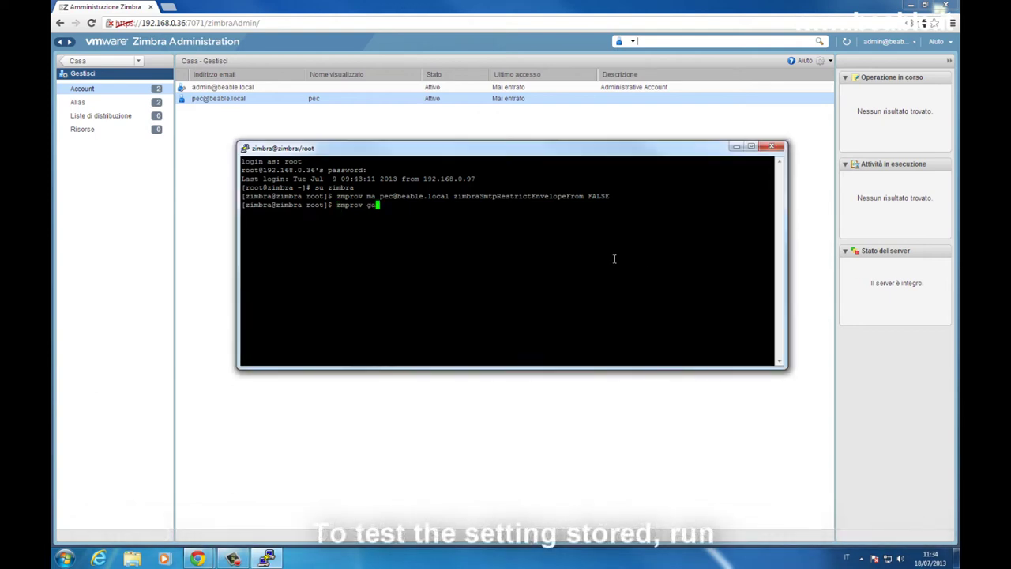
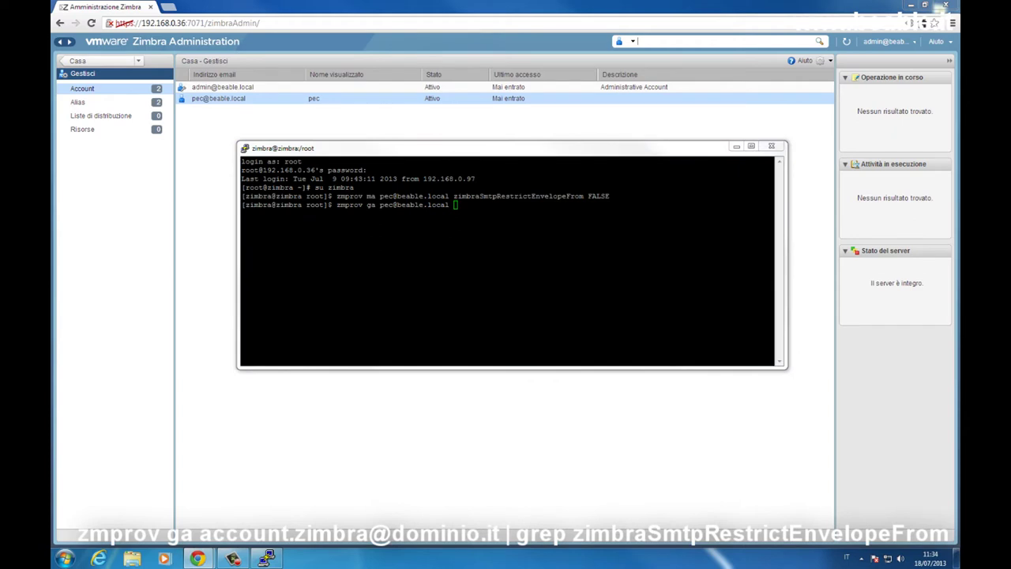
left_click(548, 237)
right_click(548, 238)
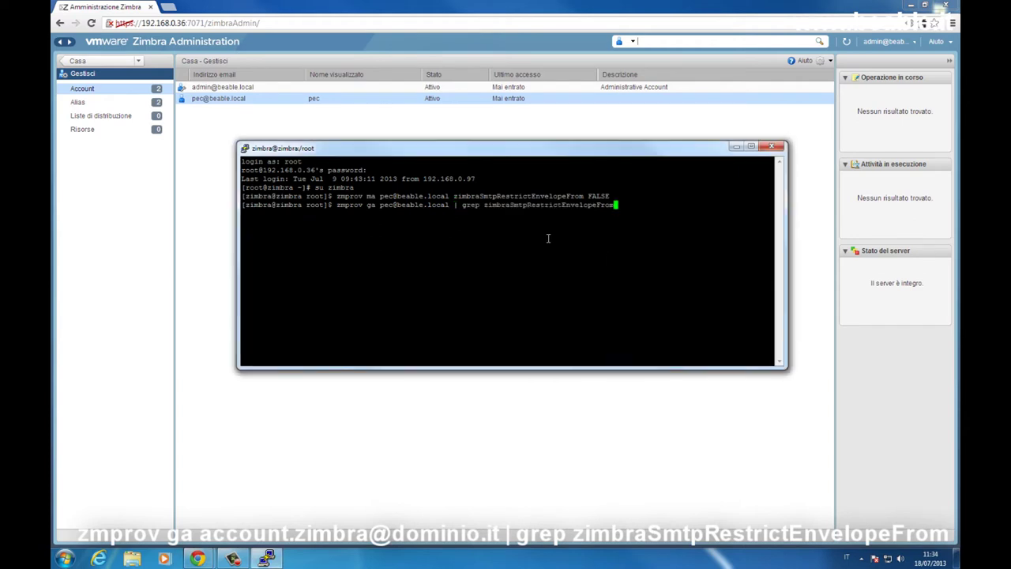
key("Return")
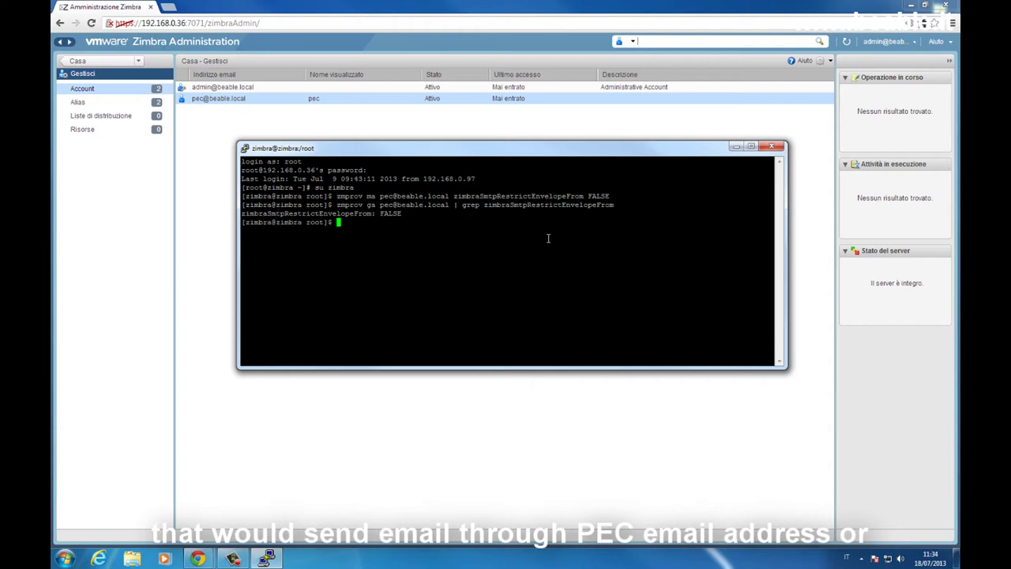
Exit back to the root shell and run 'yum -y install stunnel'.
type("exit")
key("Return")
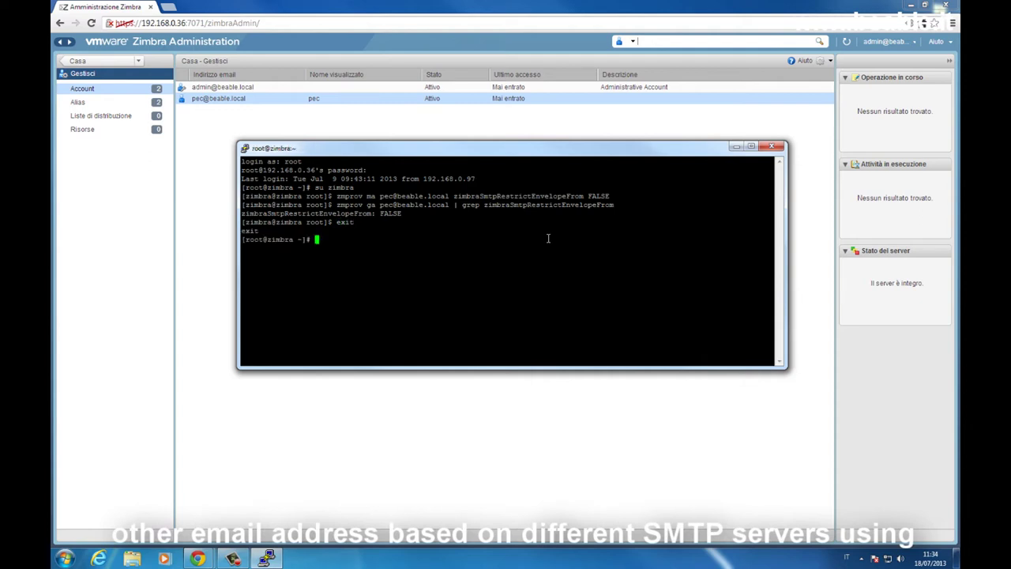
type("yum -y install st")
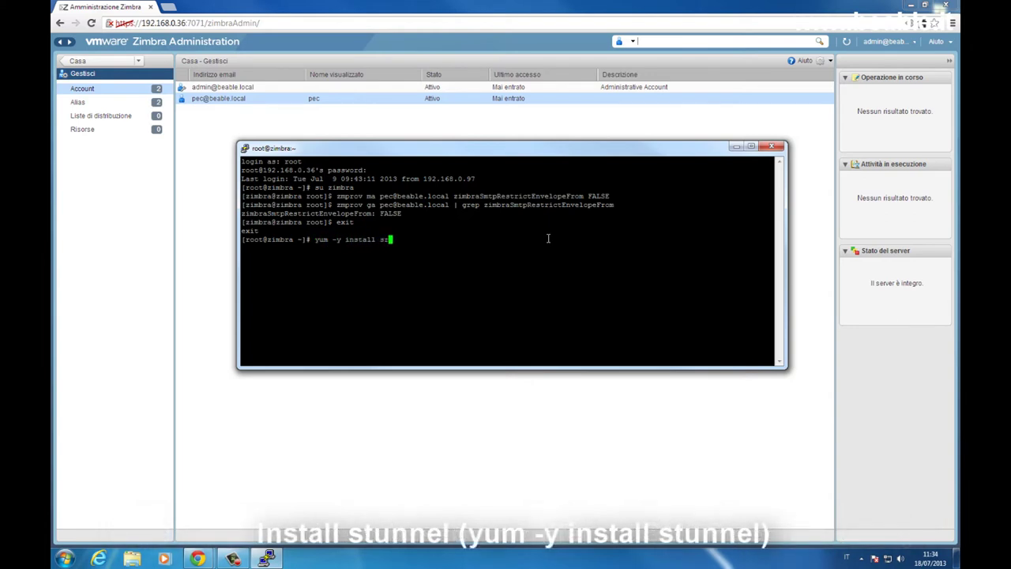
type("unnel")
key("Return")
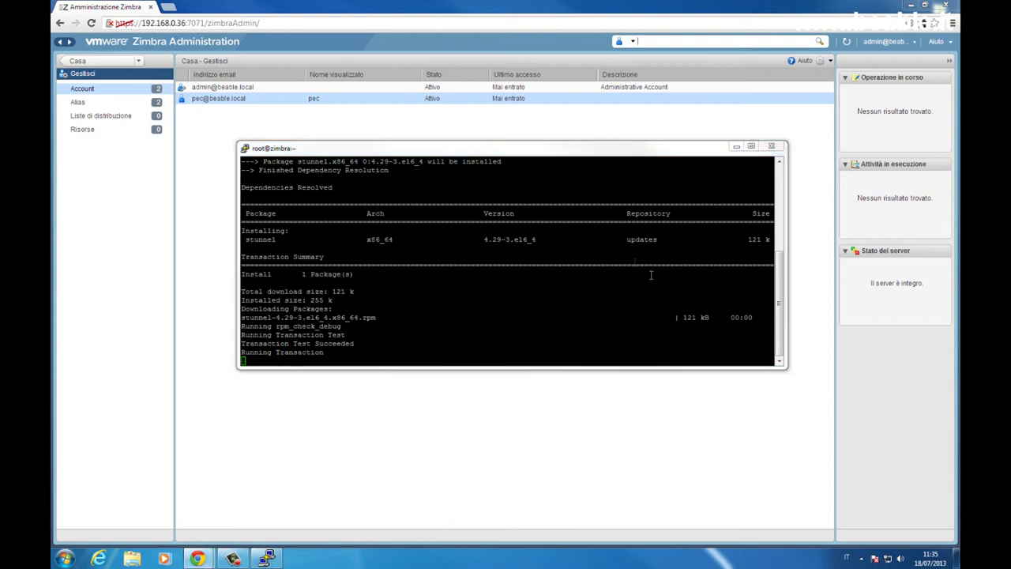
Once stunnel is installed, enter 'nano /etc/stunnel/stunnel.conf' at the root prompt.
left_click(611, 233)
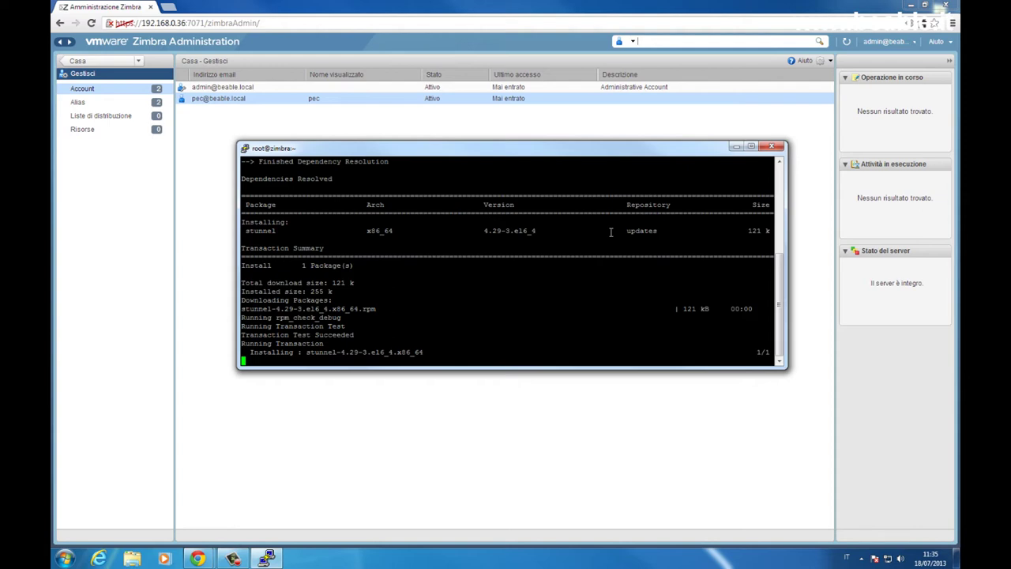
left_click(816, 101)
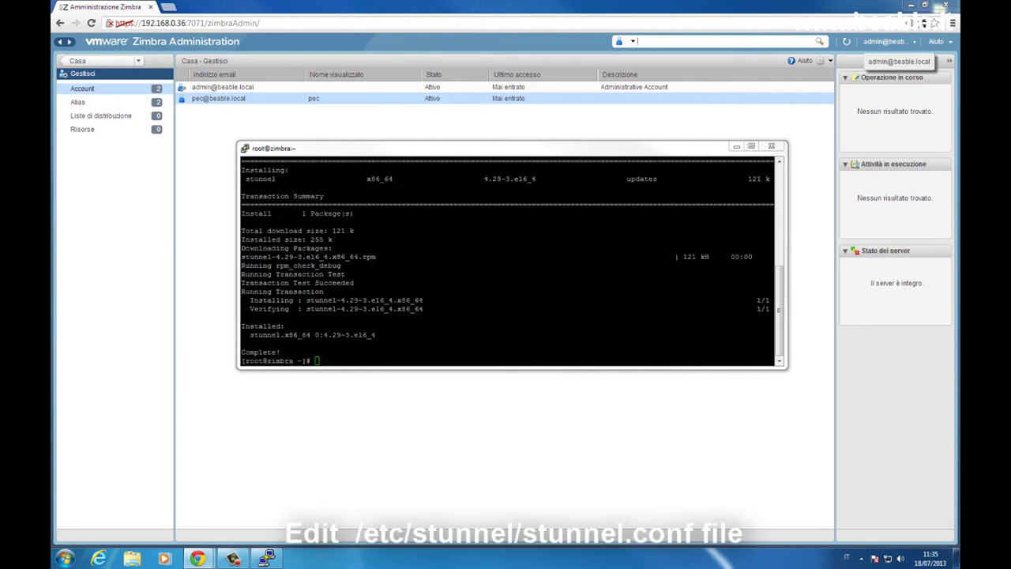
left_click(599, 313)
right_click(598, 313)
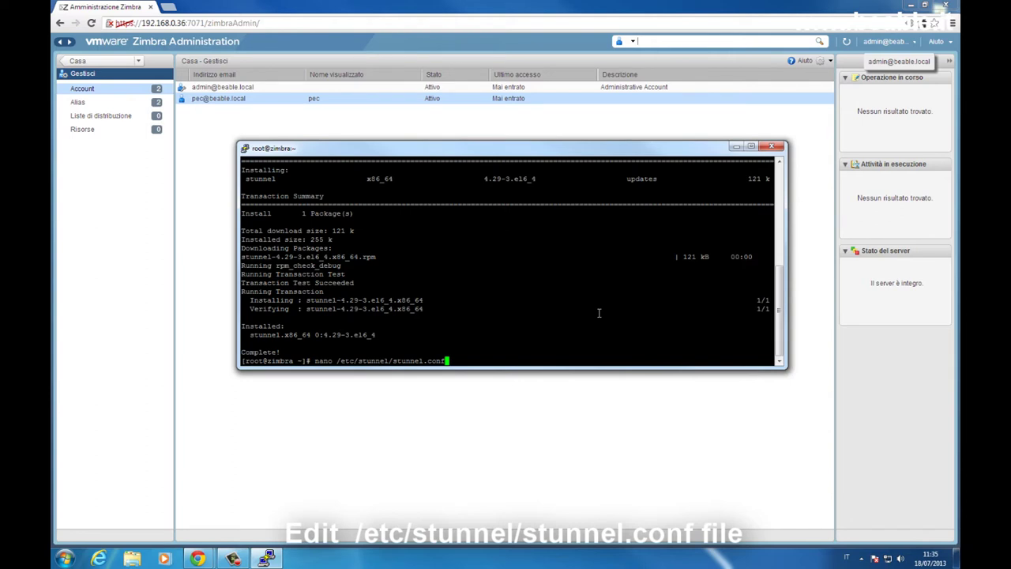
Paste client = yes and the smtp-tls-wrapper accept/connect lines into stunnel.conf, removing extra blank lines.
key("Return")
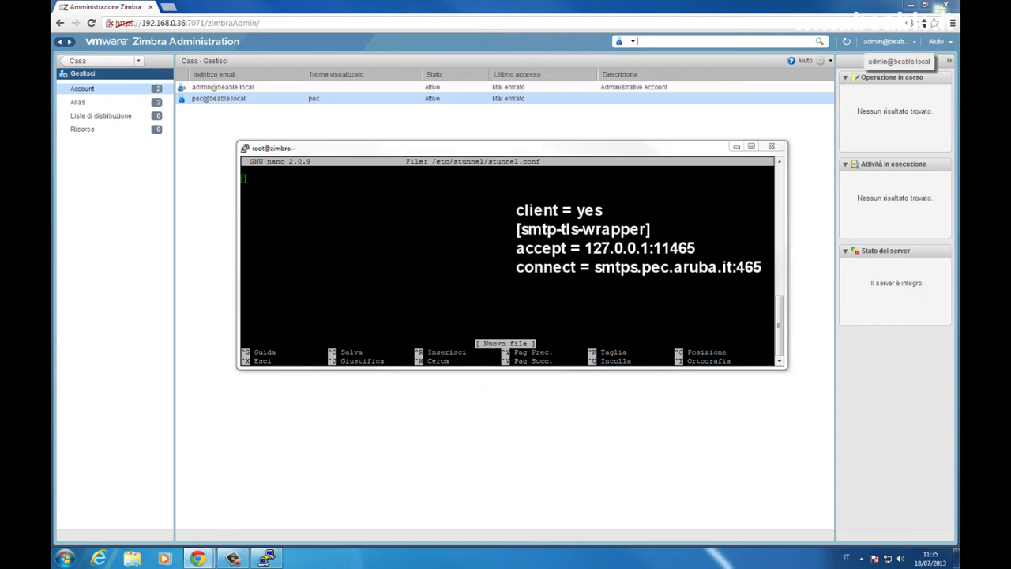
left_click(321, 249)
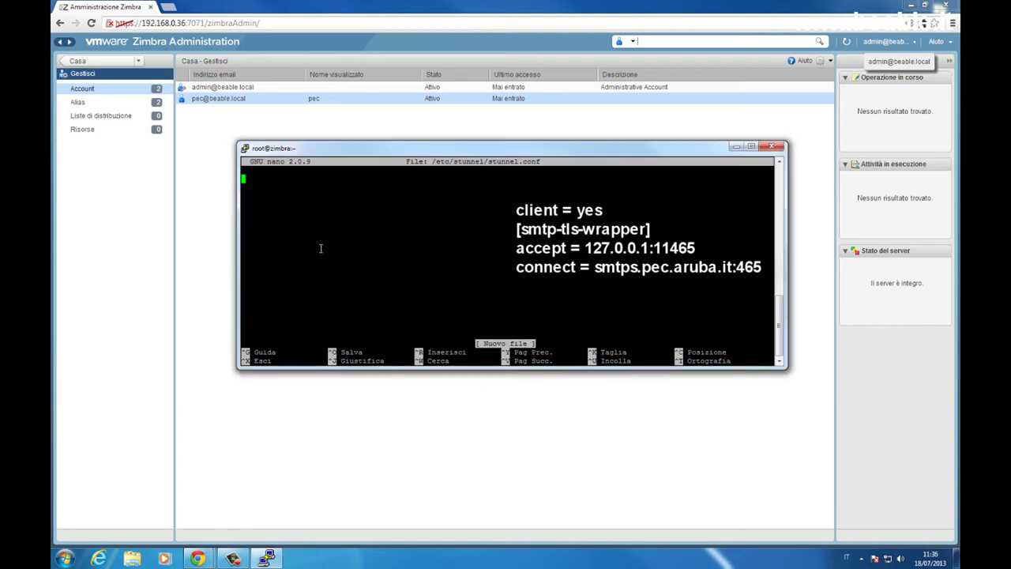
right_click(321, 249)
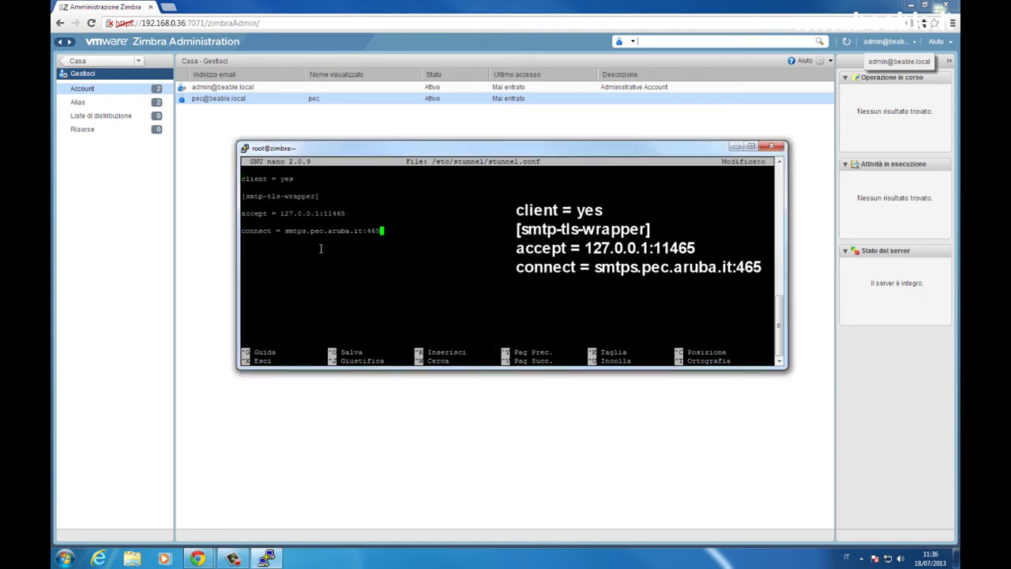
key("Up")
key("Up")
key("Up")
key("Delete")
key("Down")
key("Down")
key("Delete")
key("BackSpace")
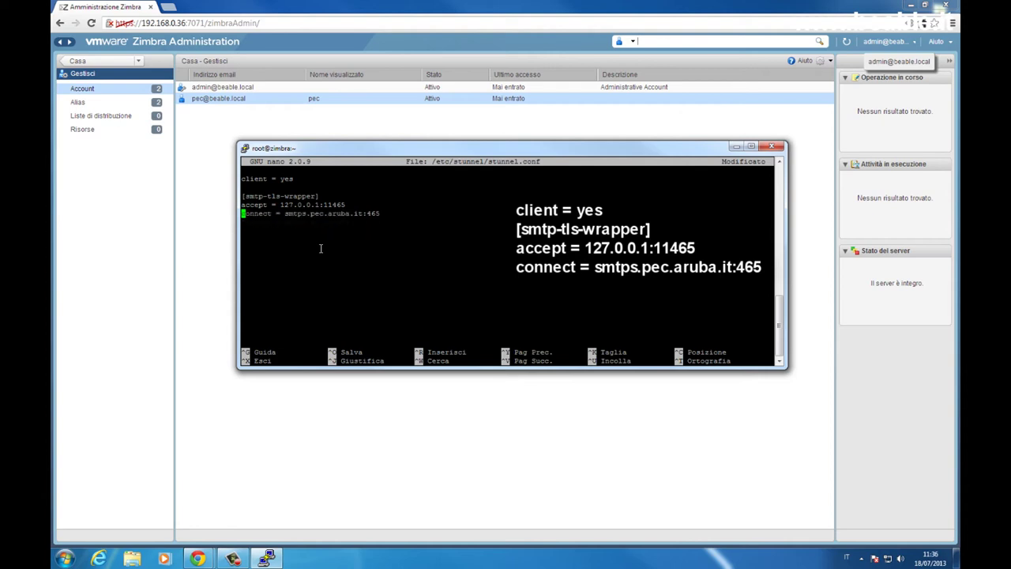
key("Up")
key("Down")
key("Up")
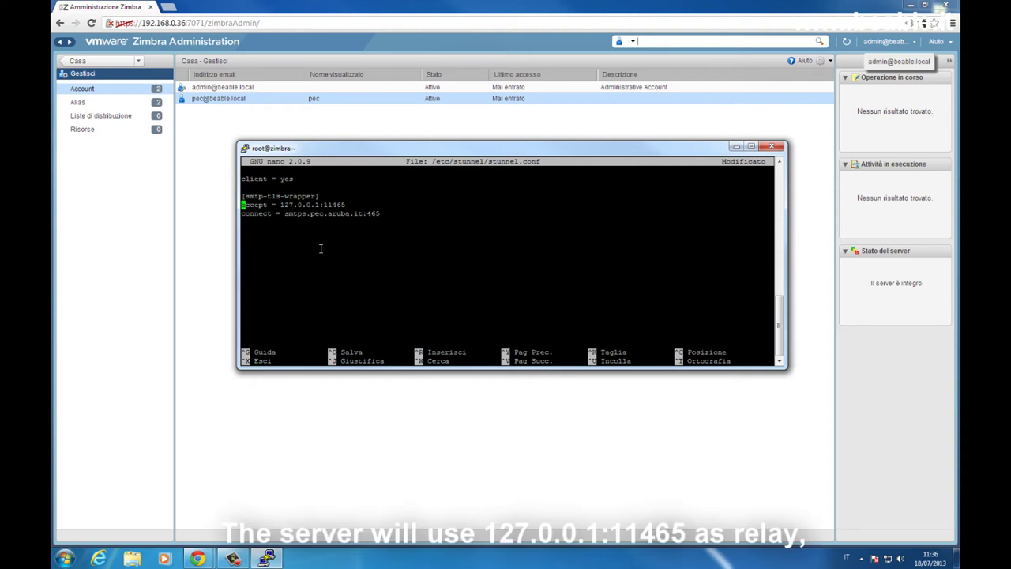
key("Right")
key("Right")
key("Right")
key("Right")
key("Right")
key("Right")
key("Right")
key("Right")
key("Right")
key("Right")
key("Right")
key("Right")
key("Right")
key("Right")
key("Right")
key("Right")
key("Right")
key("Right")
key("Right")
key("Right")
key("Right")
key("Right")
key("Right")
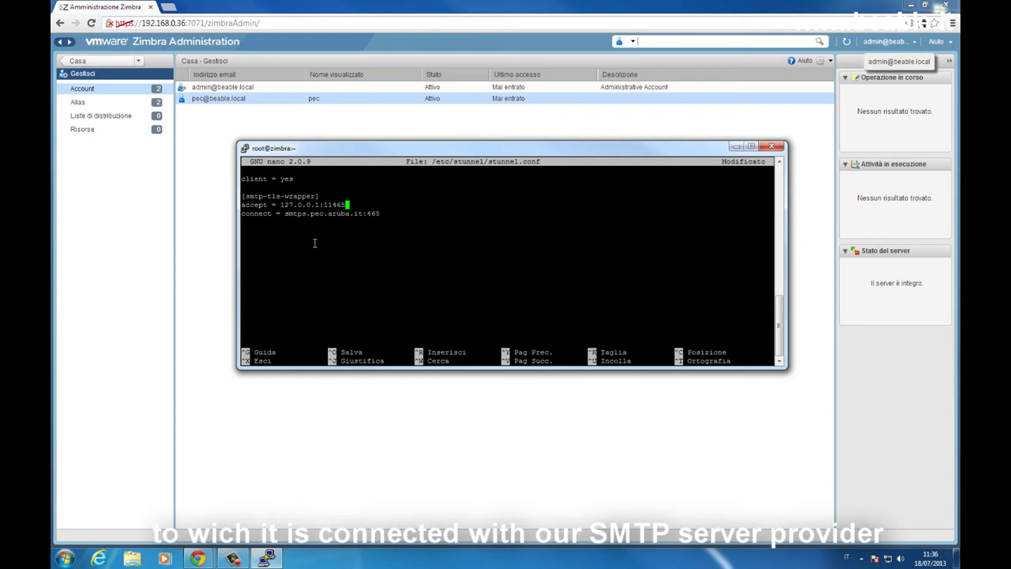
Save stunnel.conf and exit nano.
key("Down")
key("ctrl+x")
key("y")
key("Return")
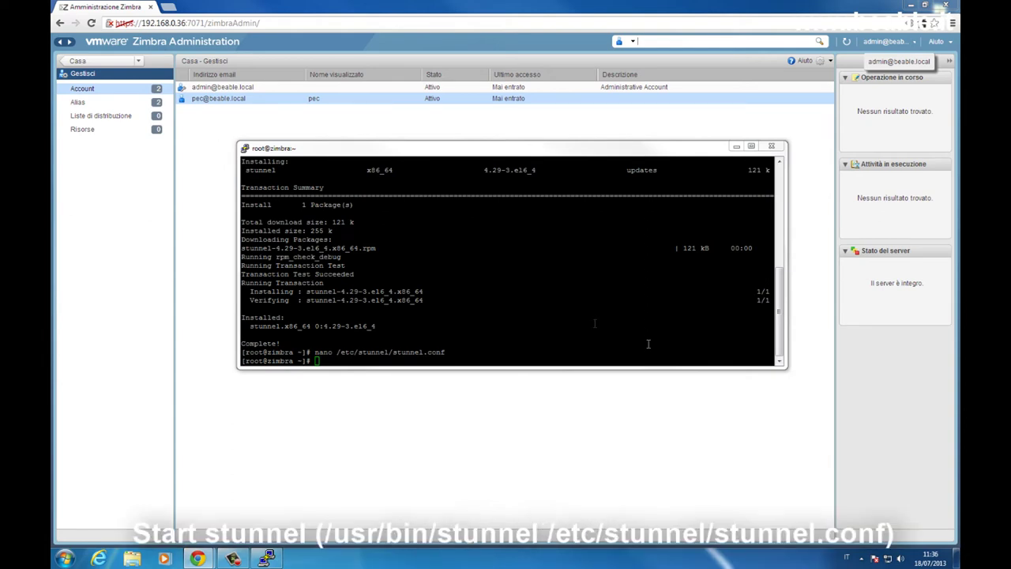
Start stunnel with /etc/stunnel/stunnel.conf and install telnet with 'yum -y install telnet'.
left_click(550, 306)
right_click(549, 306)
key("Return")
key("Return")
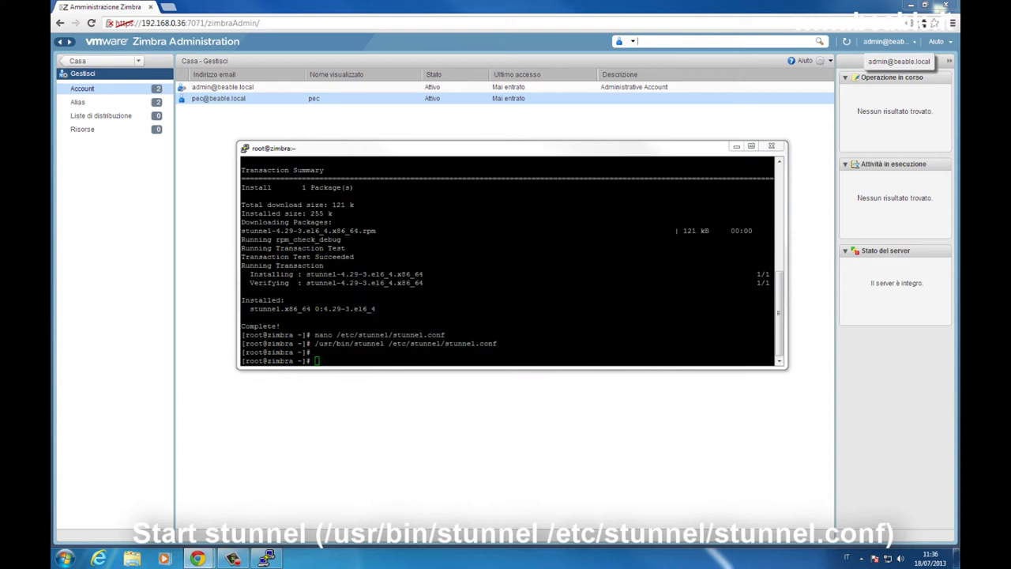
left_click(577, 323)
right_click(576, 323)
key("Return")
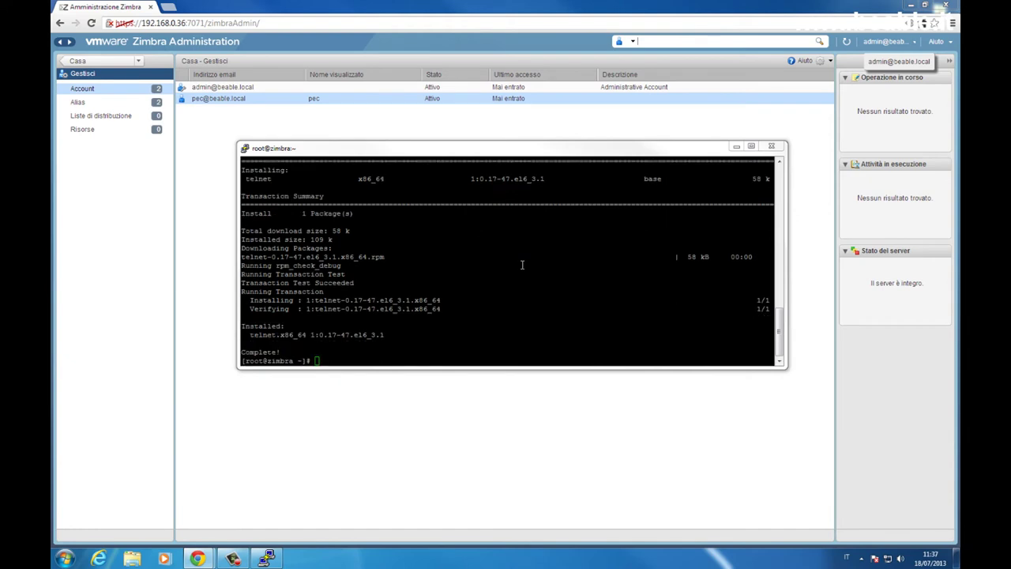
Run 'telnet localhost 11465', see the smtps.pec.aruba.it SMTP banner, then quit.
right_click(521, 265)
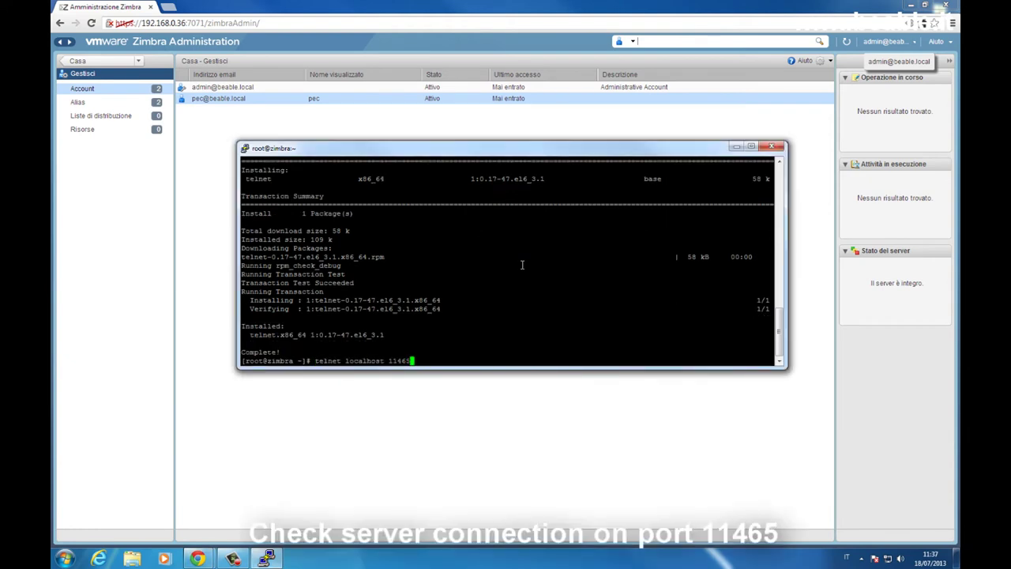
key("Return")
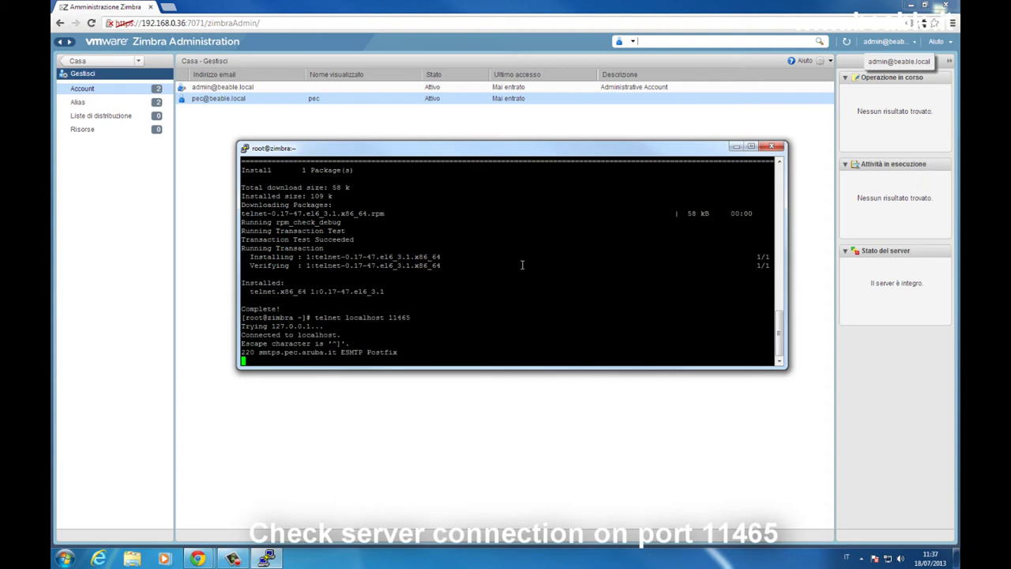
type("quit")
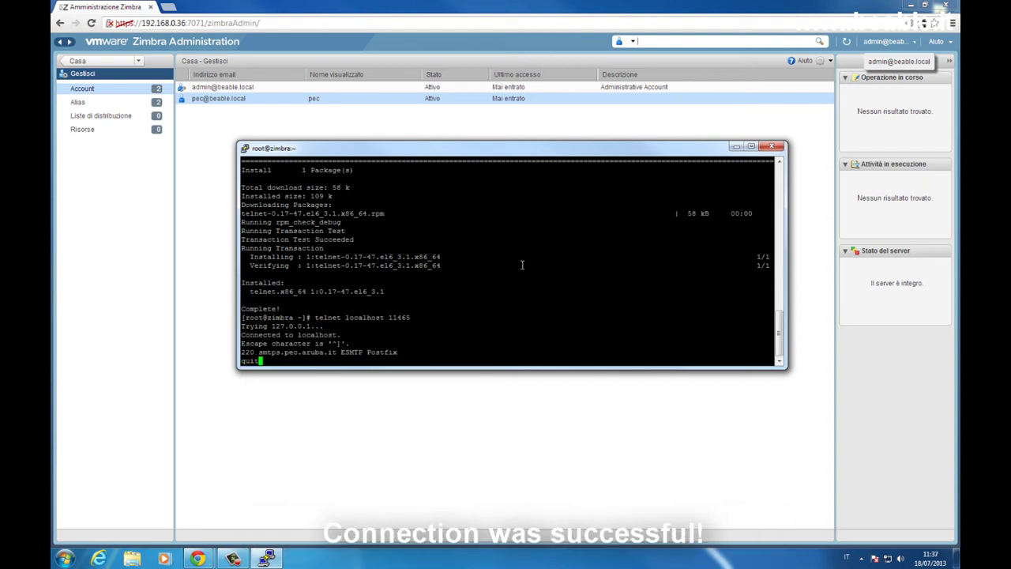
key("Return")
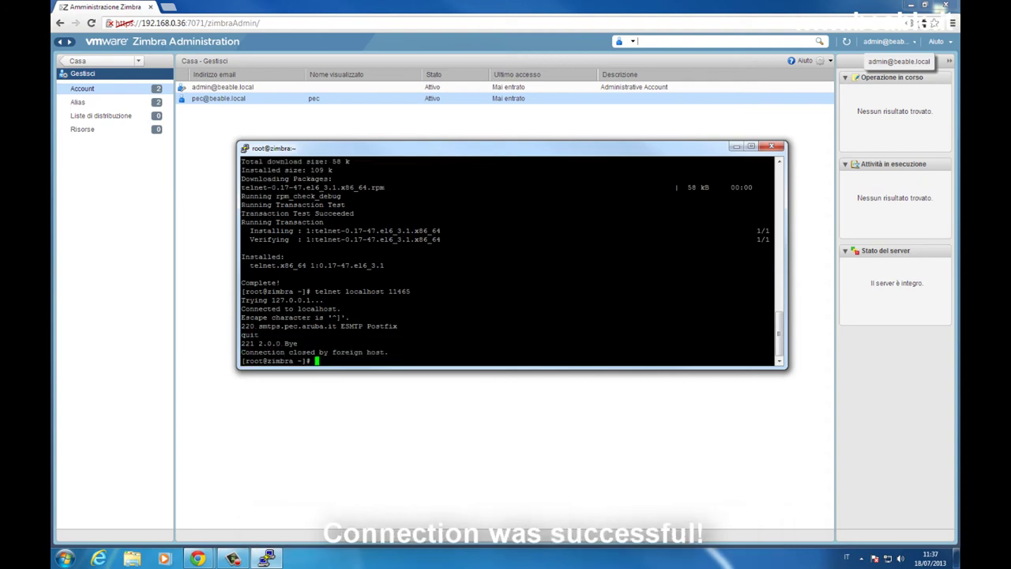
key("alt+Tab")
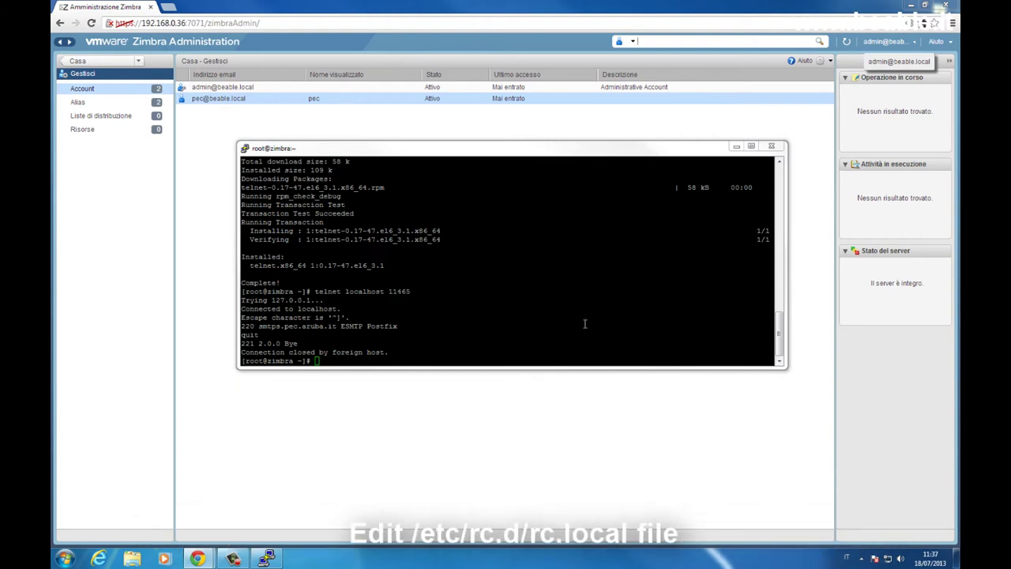
Open /etc/rc.d/rc.local in nano and move below the touch line.
left_click(543, 307)
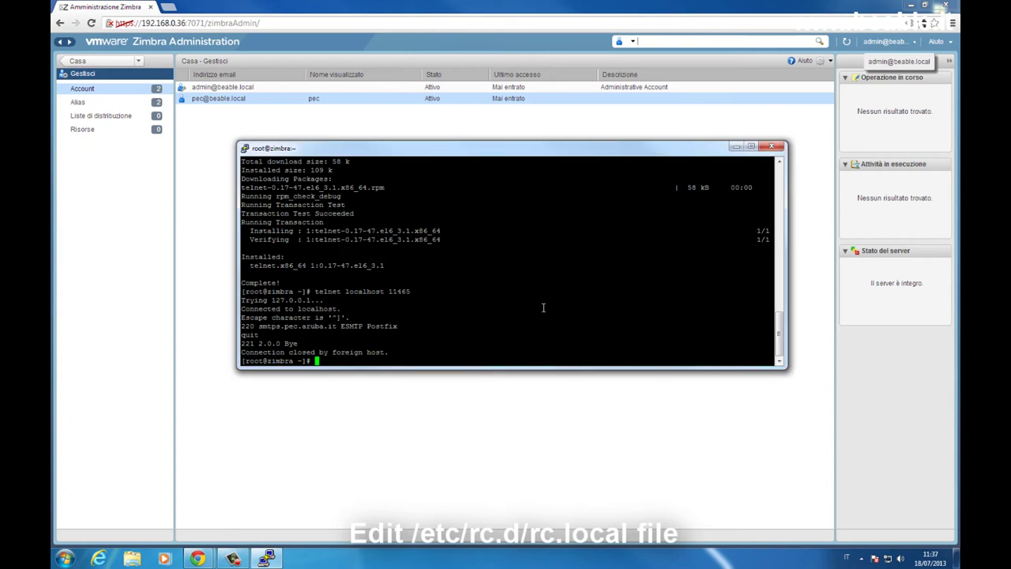
right_click(542, 307)
key("Return")
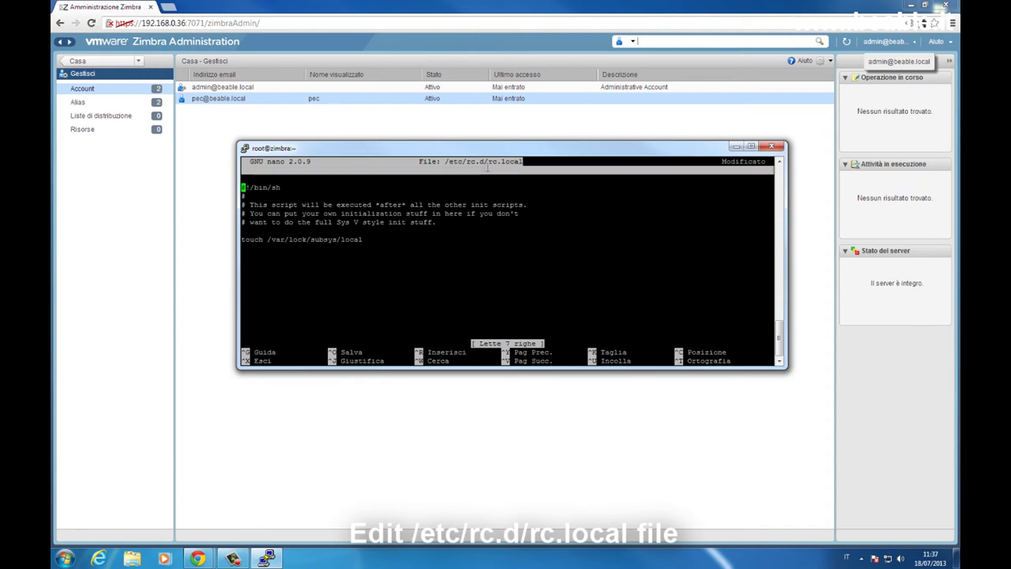
scroll(452, 162, "up", 2)
scroll(529, 244, "down", 2)
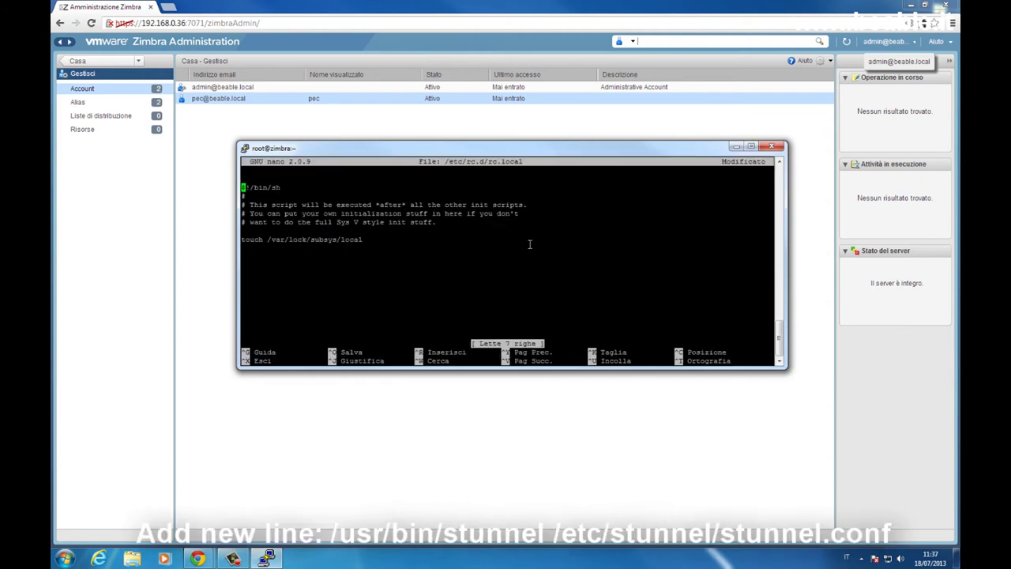
key("Down")
key("Down")
key("Down")
key("Down")
key("Down")
key("Down")
key("Down")
key("alt+Tab")
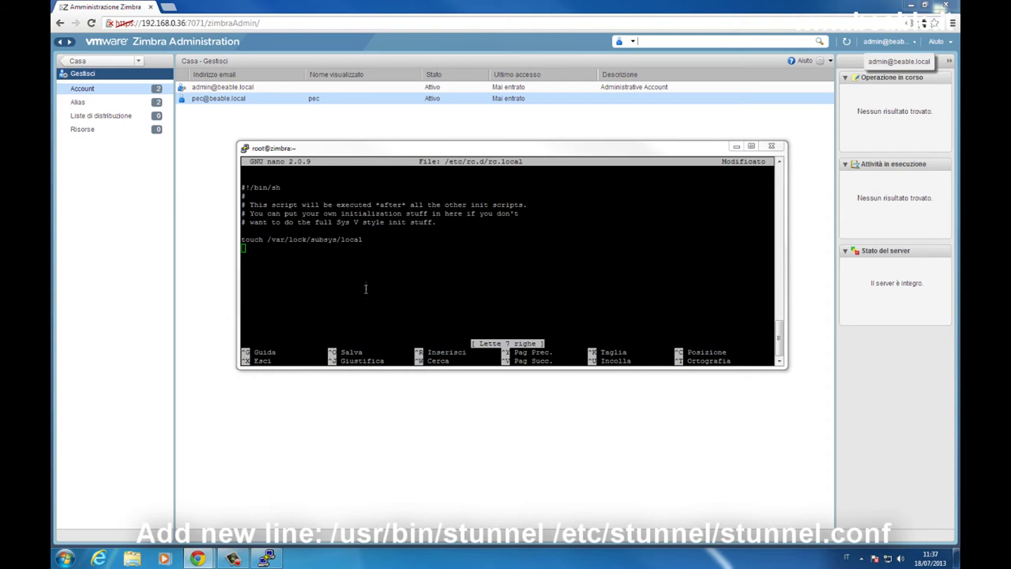
Add '/usr/bin/stunnel /etc/stunnel/stunnel.conf' to rc.local and save it.
left_click(366, 245)
right_click(374, 258)
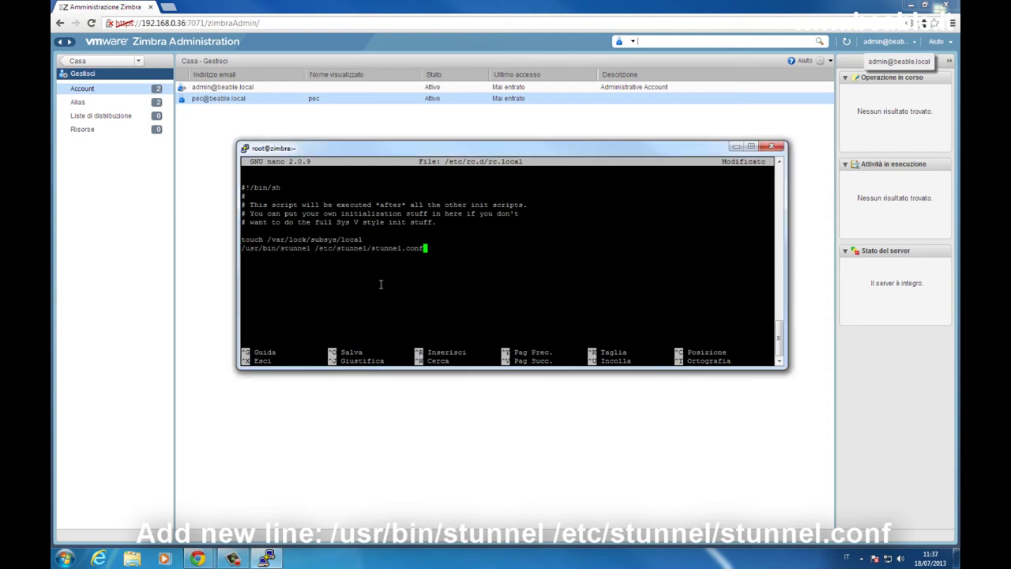
key("ctrl+x")
key("y")
key("Return")
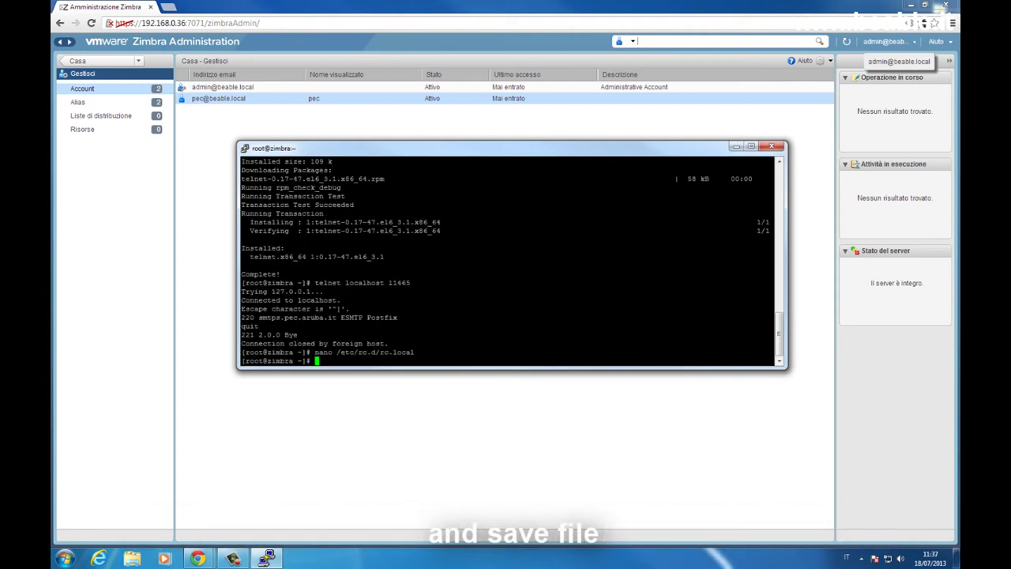
key("alt+Tab")
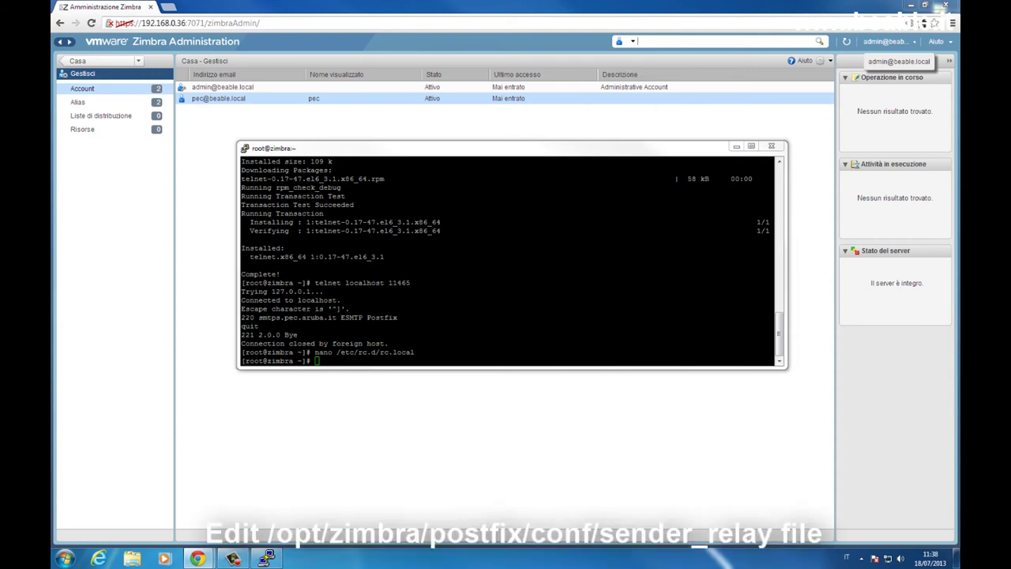
Create /opt/zimbra/postfix/conf/sender_relay mapping the PEC address to 127.0.0.1:11465 and save it.
right_click(527, 326)
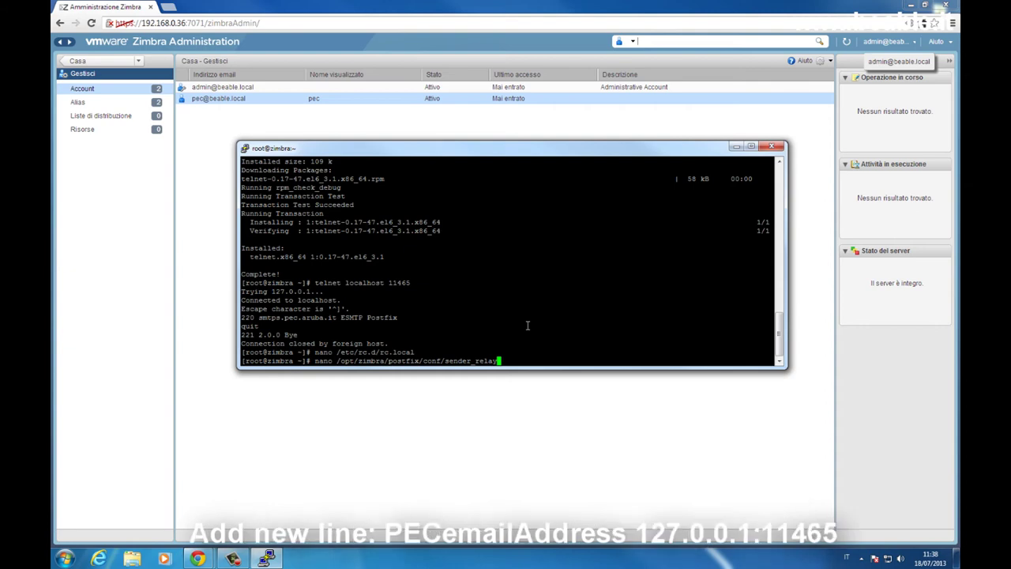
key("Return")
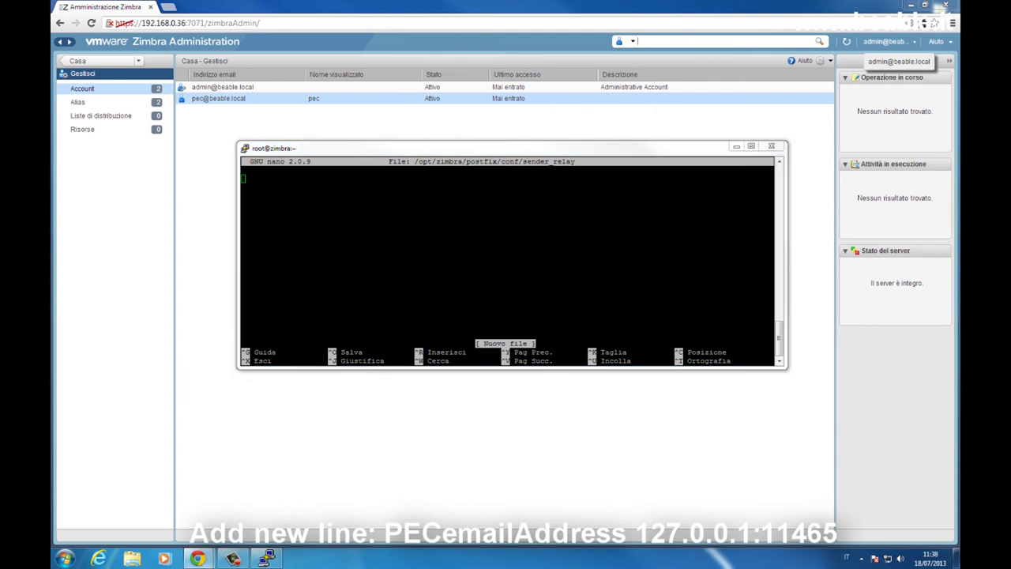
left_click(498, 212)
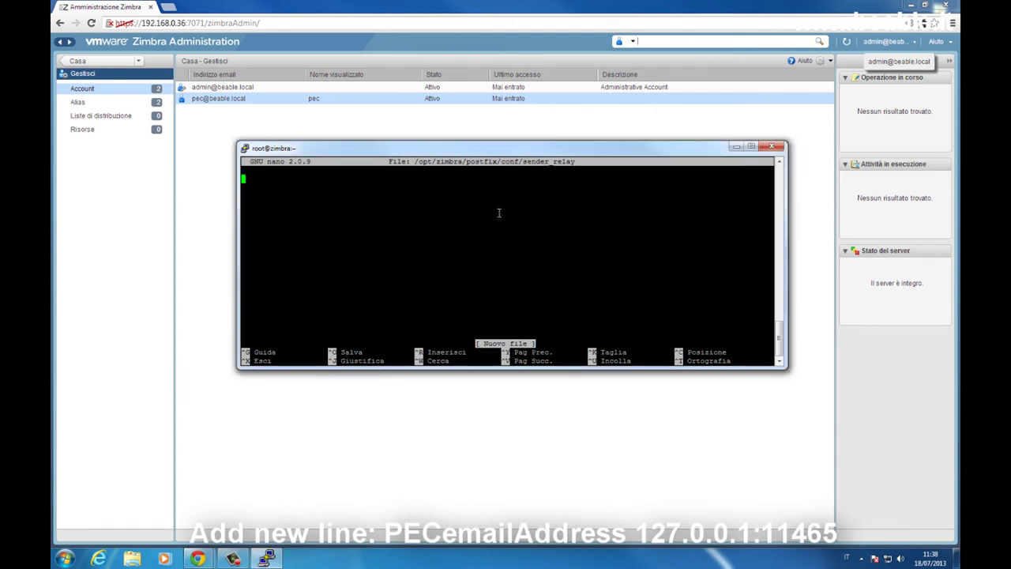
right_click(498, 213)
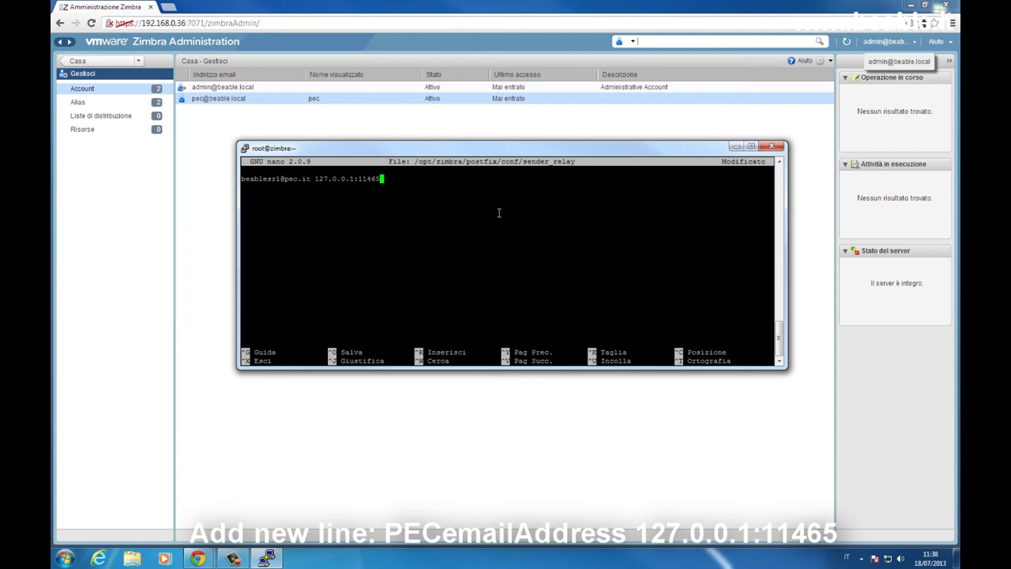
key("ctrl+x")
key("y")
key("Return")
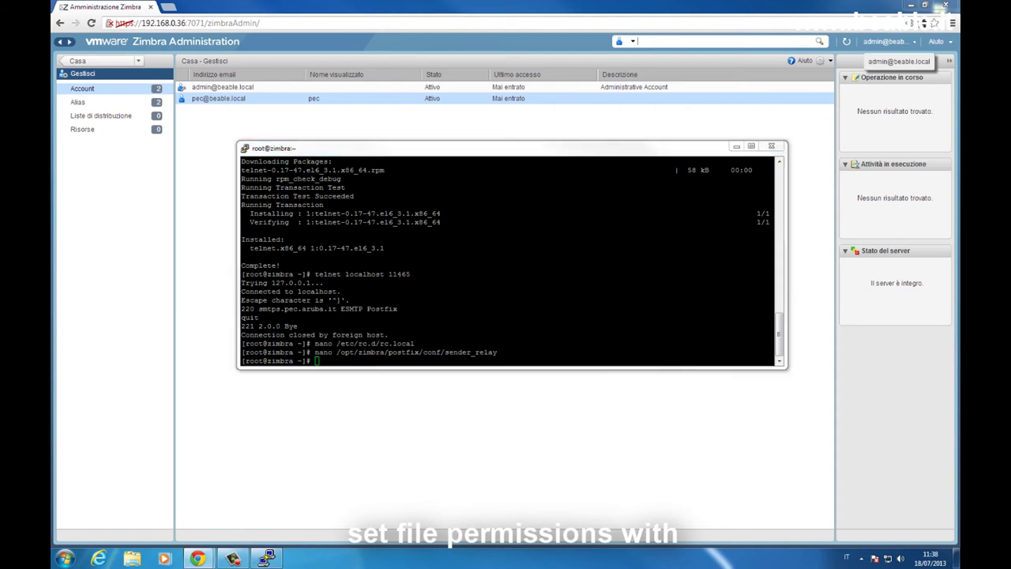
Set sender_relay ownership to root:postfix with chown.
left_click(501, 341)
right_click(501, 341)
key("Return")
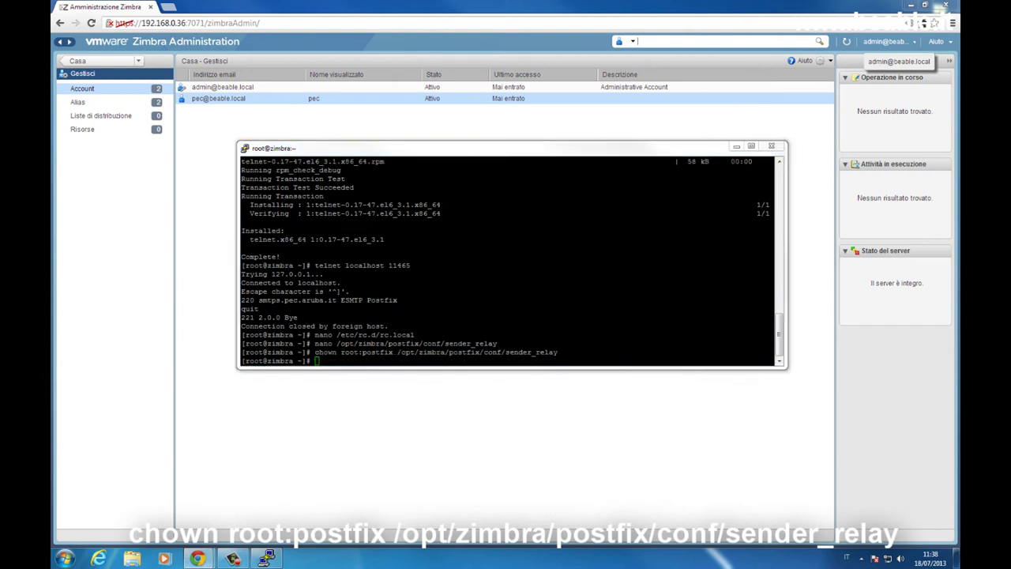
Open the new /opt/zimbra/conf/relay_password file in nano.
left_click(468, 293)
right_click(468, 294)
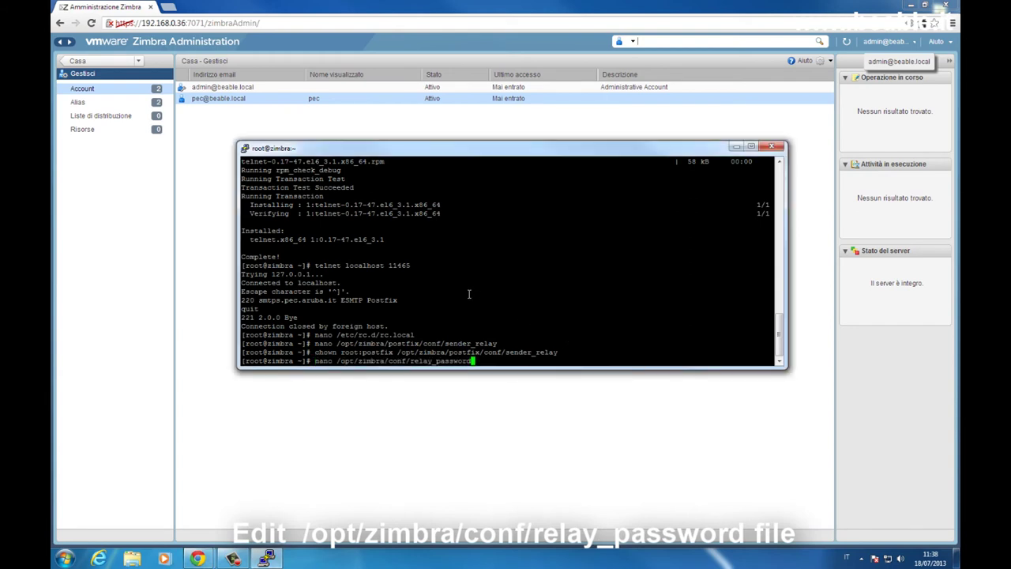
key("Return")
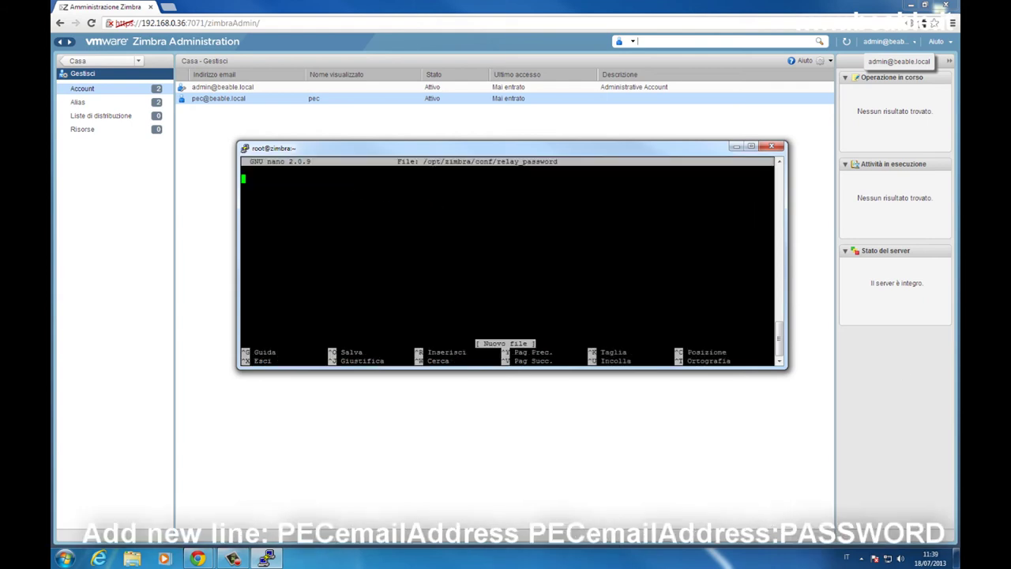
key("alt+Tab")
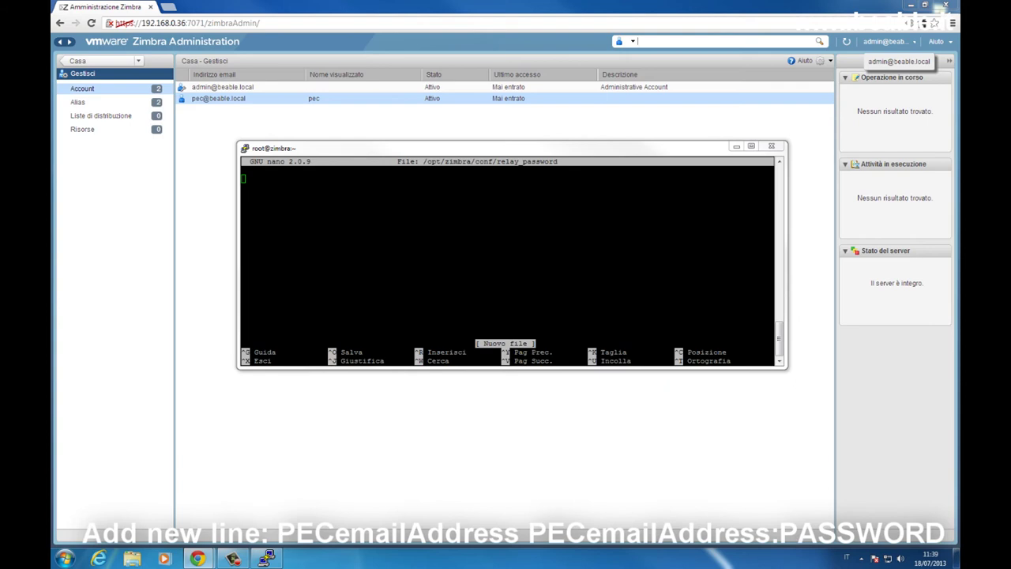
Paste the PEC address and its login credentials as one line, then save relay_password.
left_click(469, 239)
right_click(470, 240)
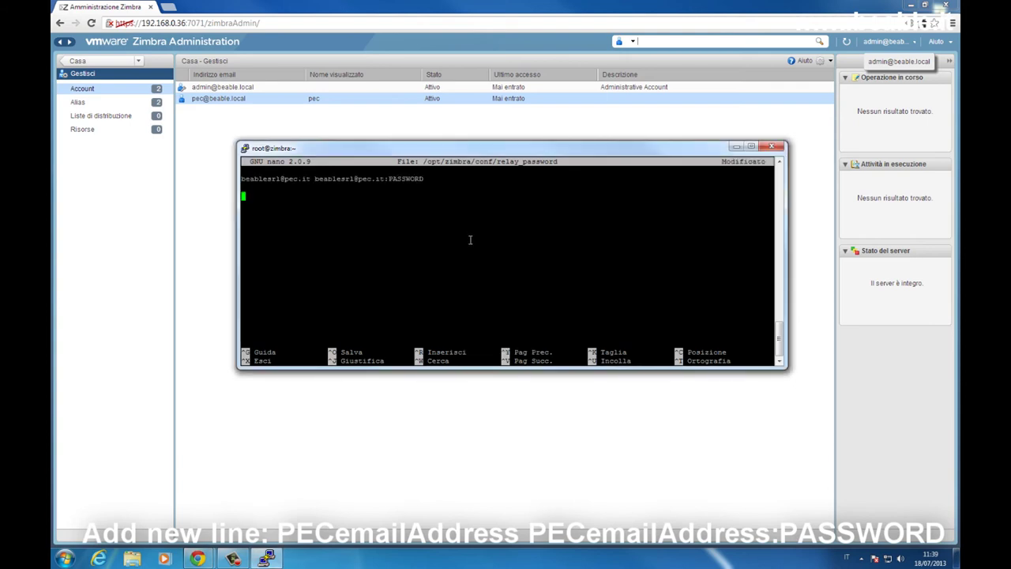
key("BackSpace")
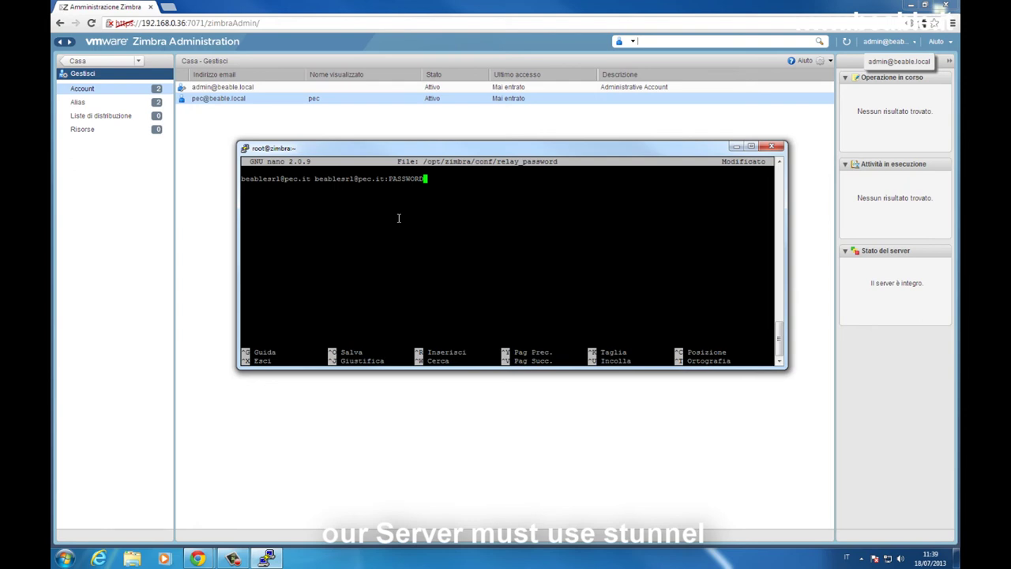
key("ctrl+x")
key("s")
key("Return")
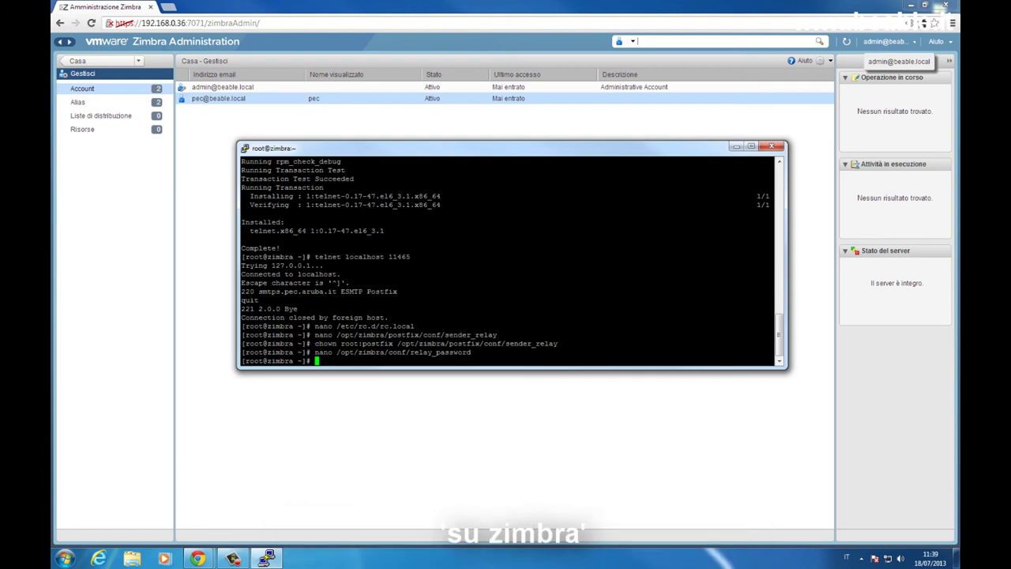
Rerun the relay_password editor command, then switch to the zimbra user with 'su zimbra'.
left_click(484, 256)
key("Up")
key("Return")
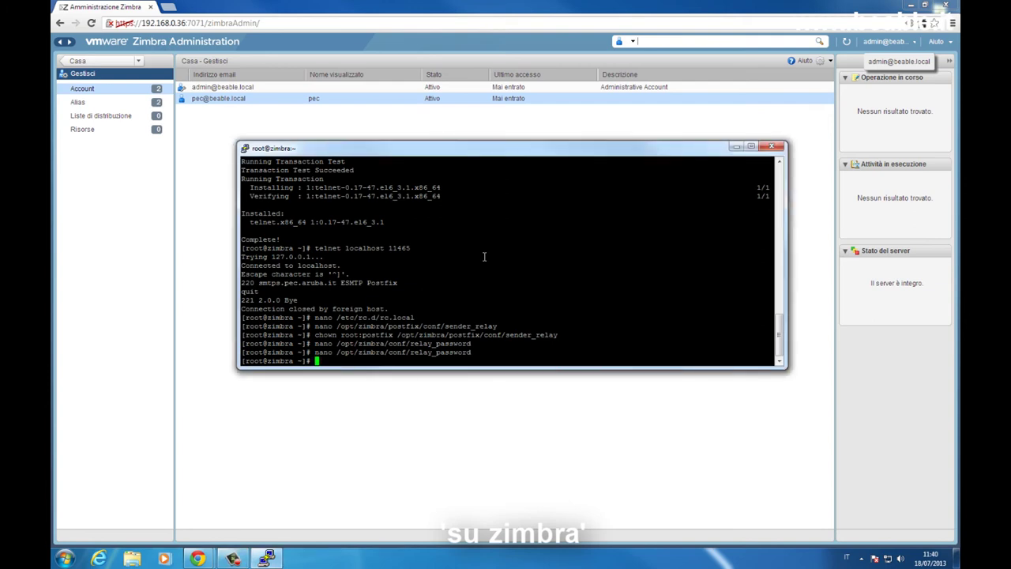
type("su zimbra")
key("Return")
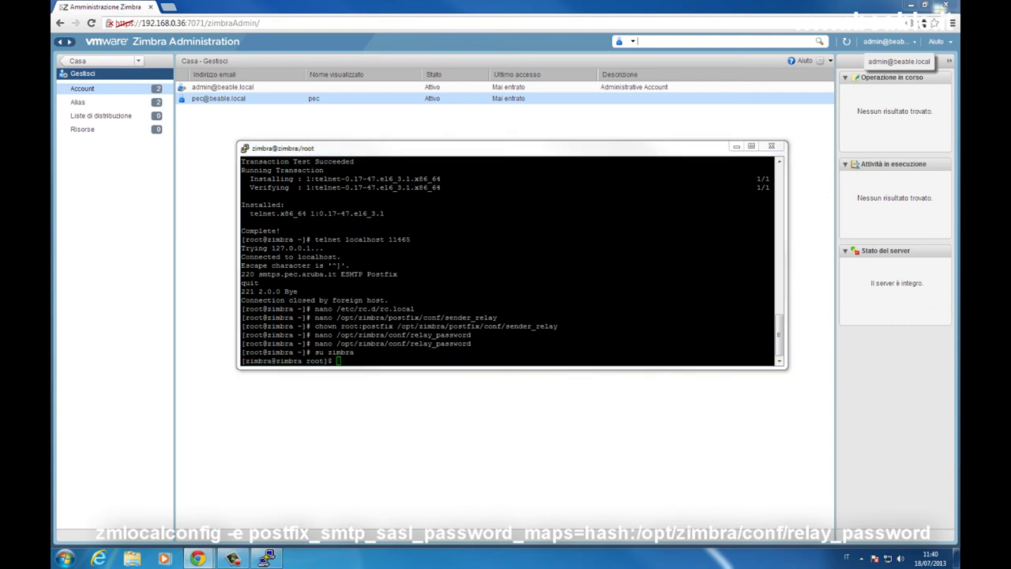
Set sasl_password_maps, sender_dependent_authentication and sender_dependent_relayhost_maps with zmlocalconfig -e.
left_click(613, 313)
right_click(614, 313)
key("Return")
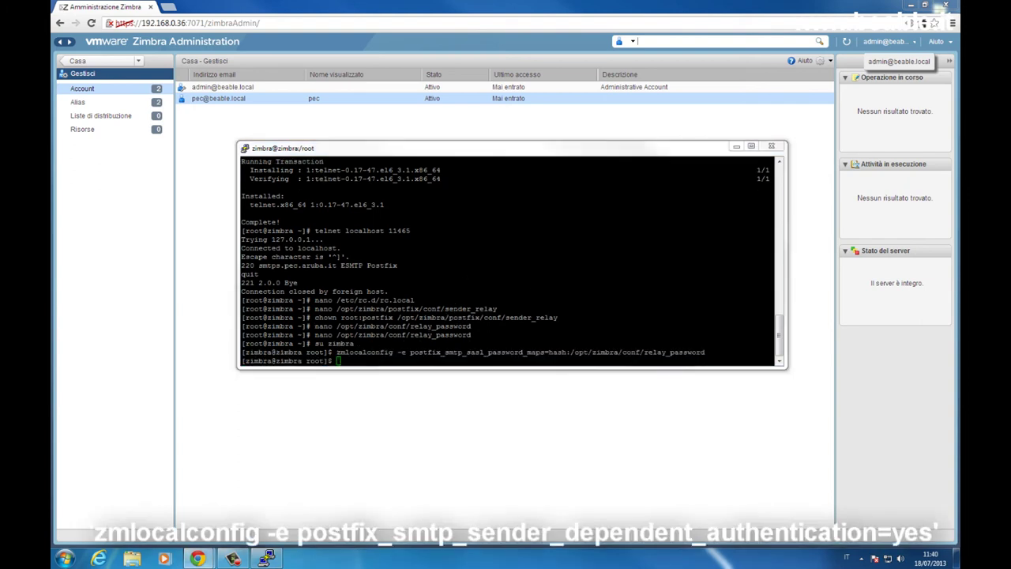
left_click(384, 287)
right_click(384, 287)
key("Return")
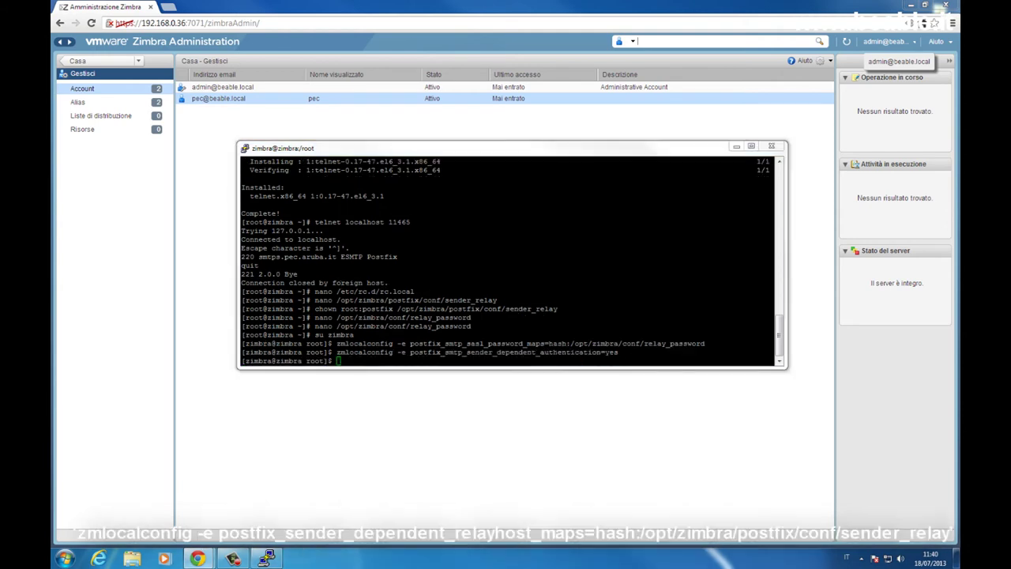
left_click(566, 308)
right_click(566, 309)
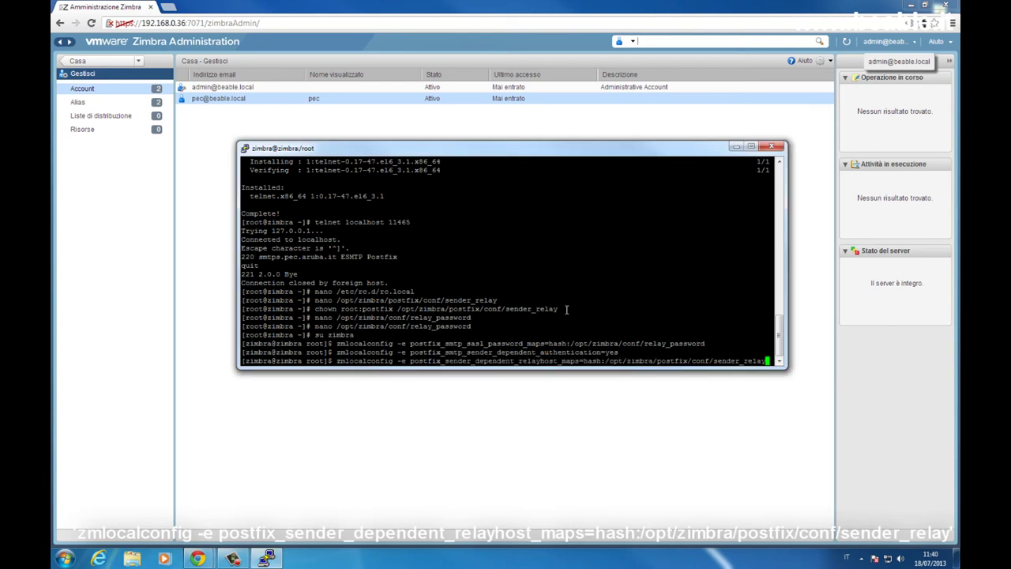
key("Return")
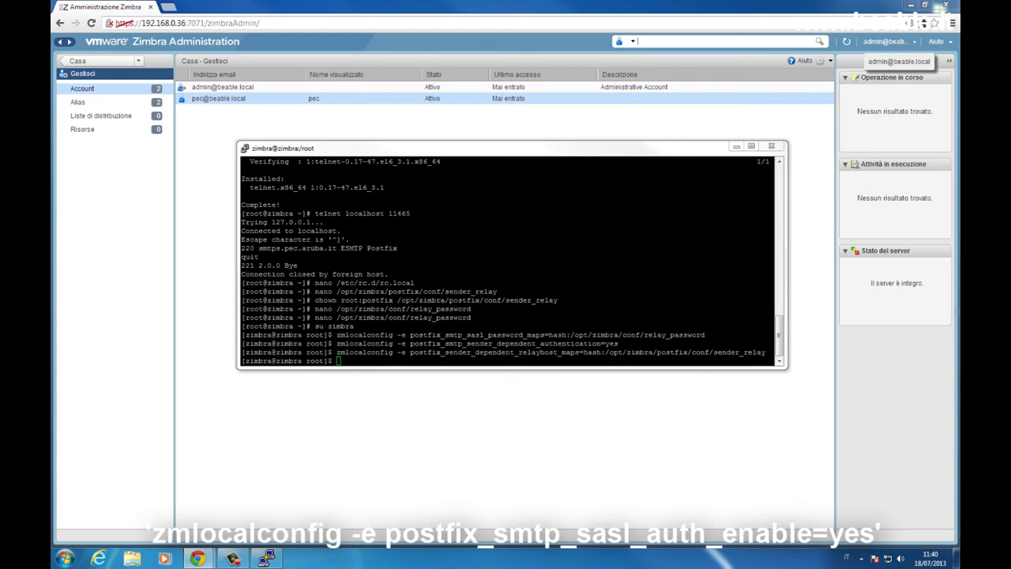
Set sasl_auth_enable=yes, mechanism_filter=login and security_options=noanonymous with zmlocalconfig -e.
left_click(548, 316)
right_click(547, 316)
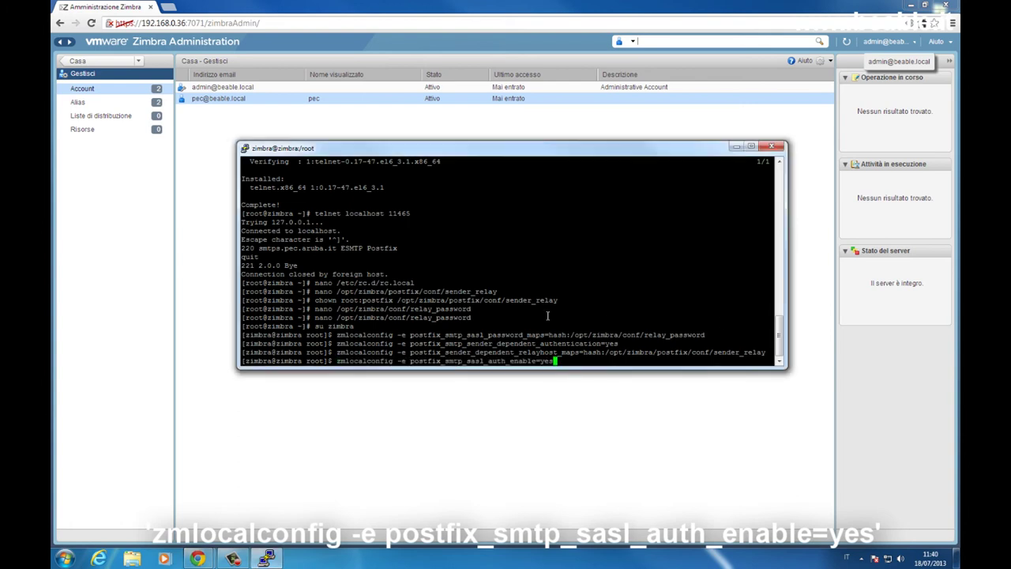
key("Return")
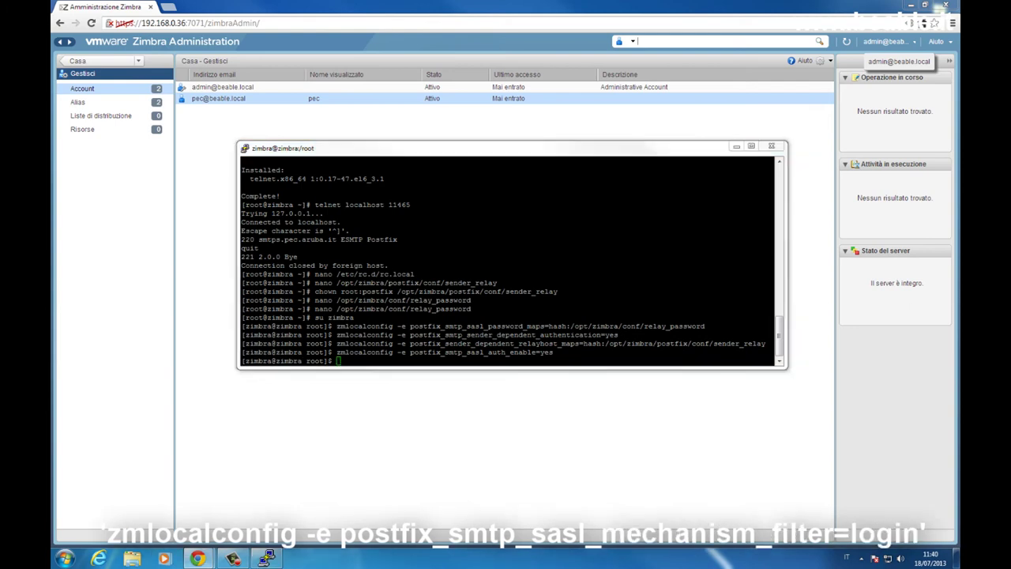
left_click(539, 299)
right_click(540, 299)
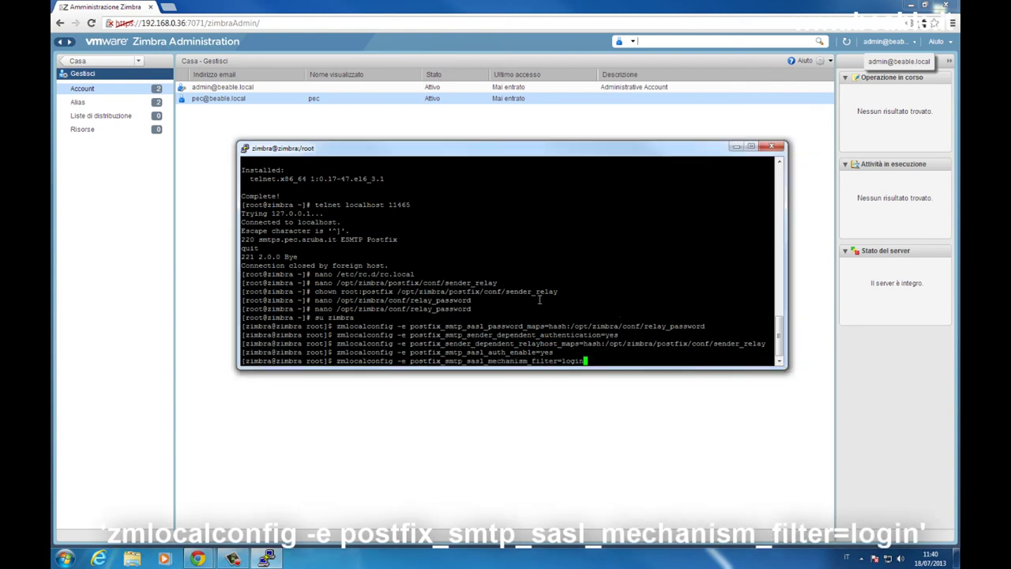
key("Return")
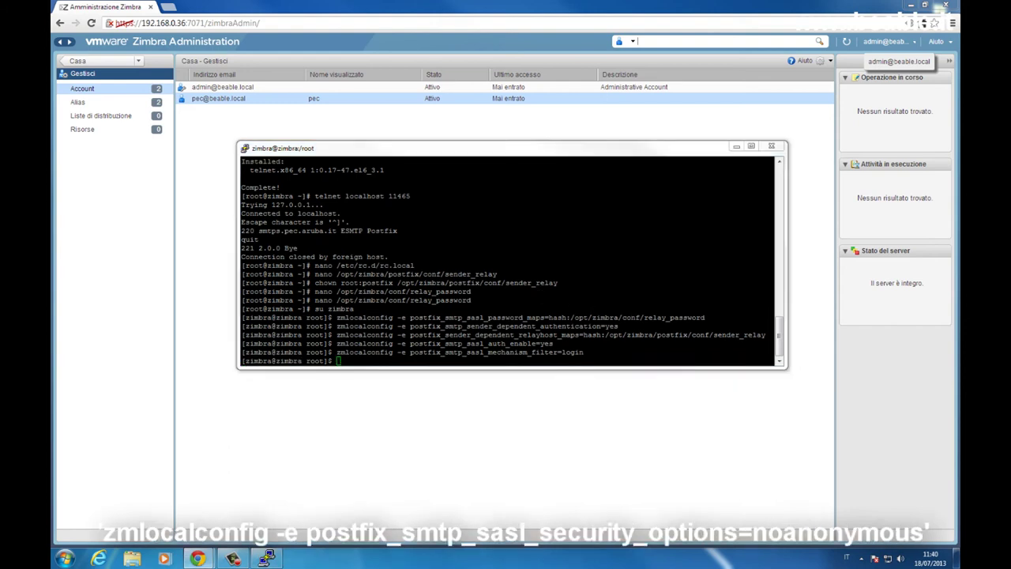
left_click(574, 324)
right_click(574, 324)
key("Return")
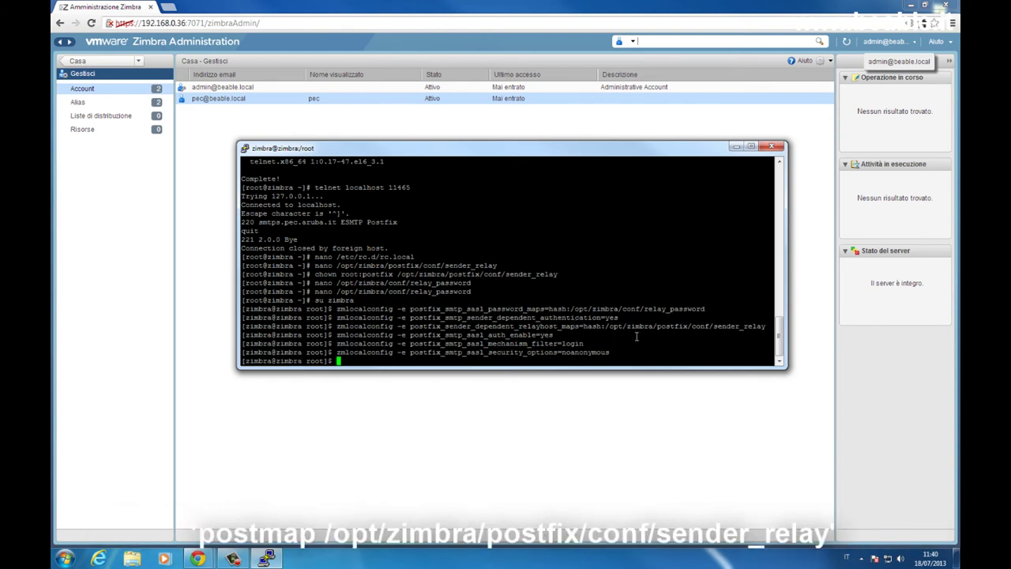
Run postmap on /opt/zimbra/postfix/conf/sender_relay and /opt/zimbra/conf/relay_password.
left_click(945, 372)
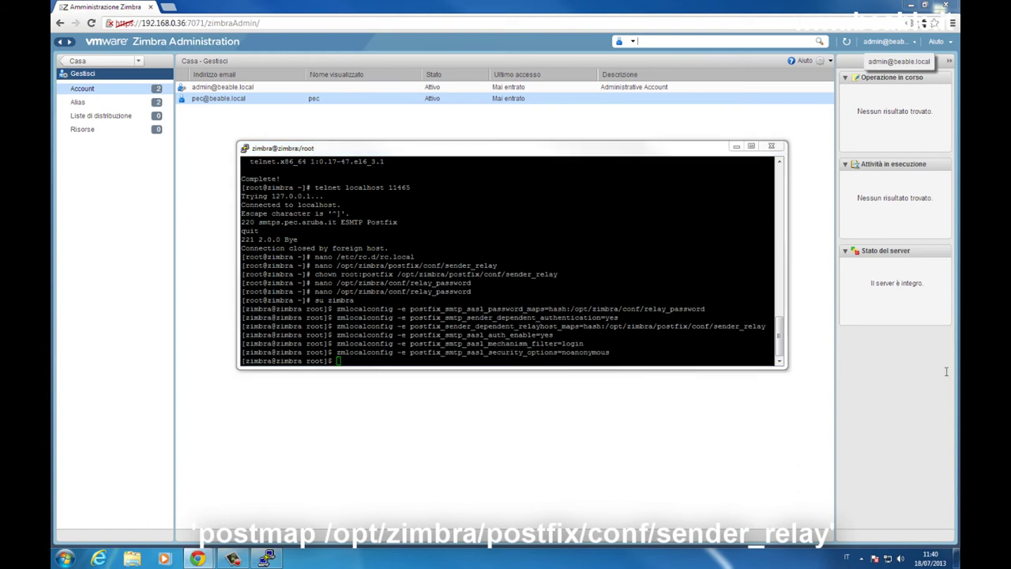
left_click(714, 331)
right_click(714, 331)
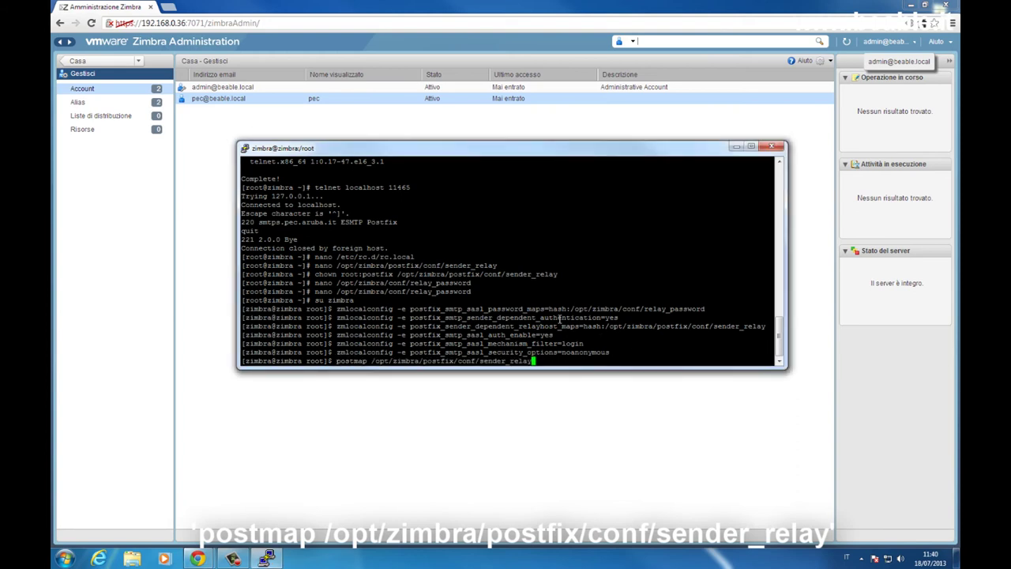
key("Return")
left_click(796, 350)
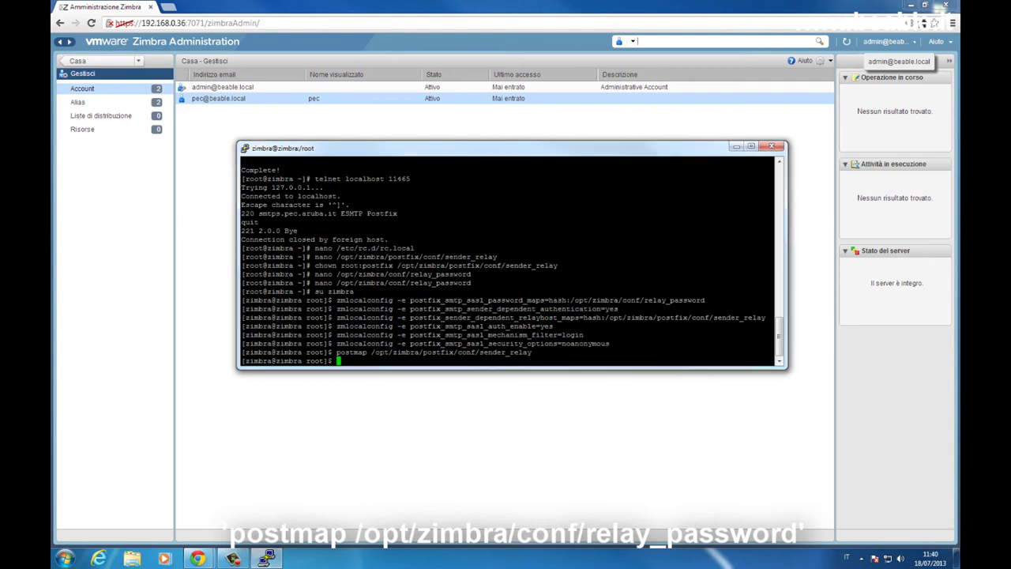
left_click(711, 339)
right_click(711, 340)
key("Return")
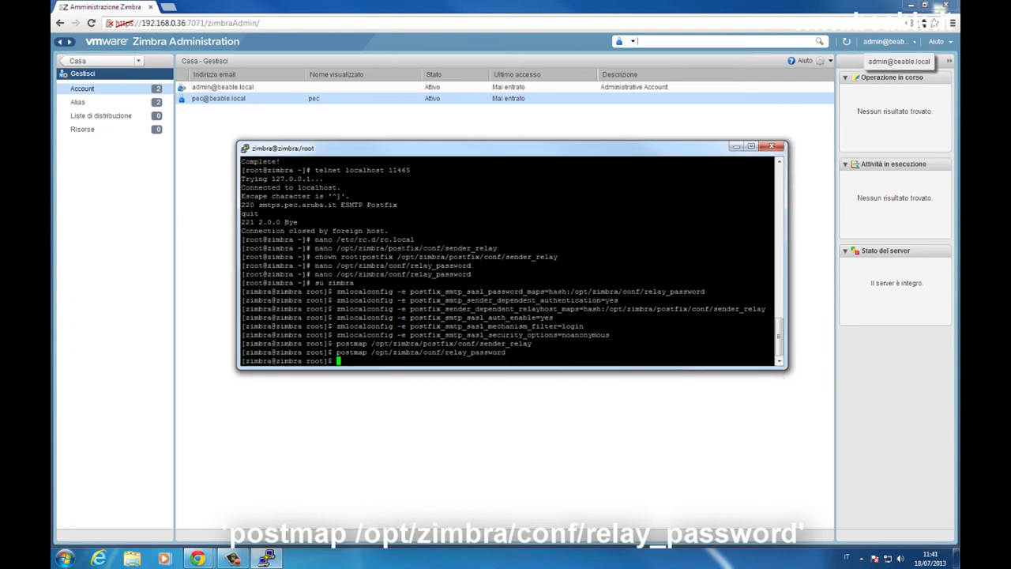
Run 'postfix reload', then type 'nano /opt/zimbra/postfix/conf/main.cf'.
left_click(948, 395)
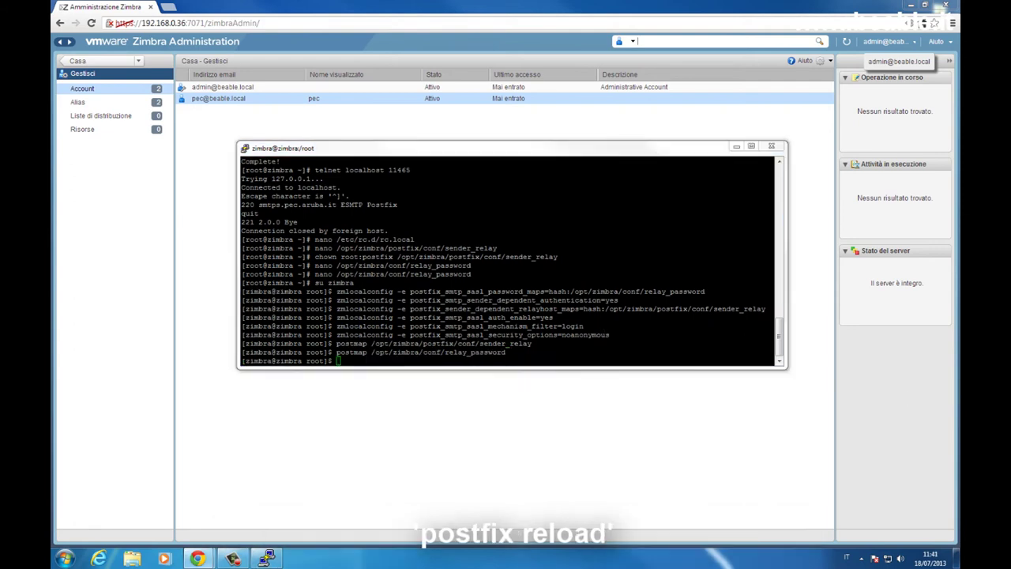
left_click(578, 284)
right_click(578, 284)
key("Return")
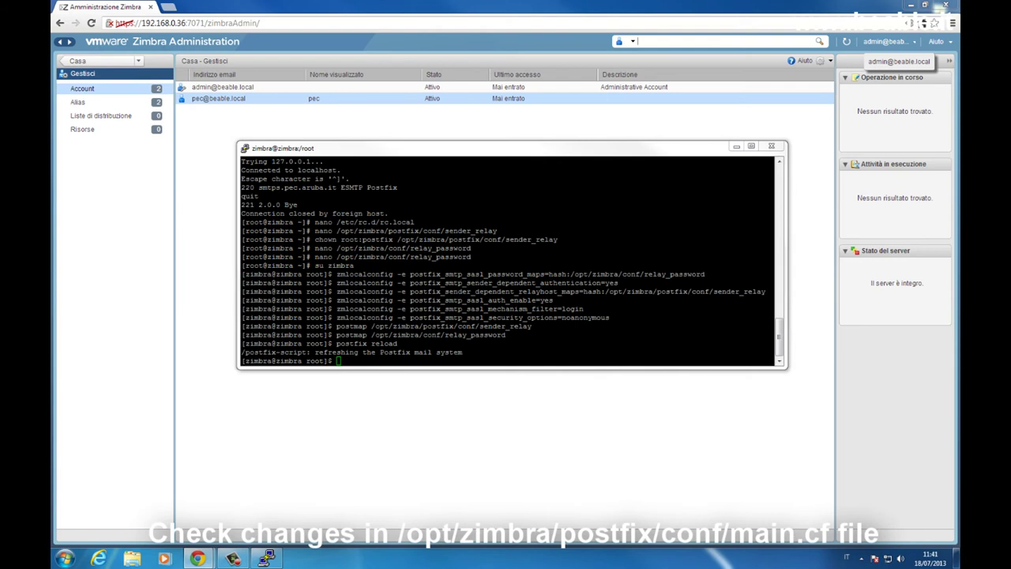
left_click(675, 295)
type("nano /opt/zimbra/postfix/conf/main.cf")
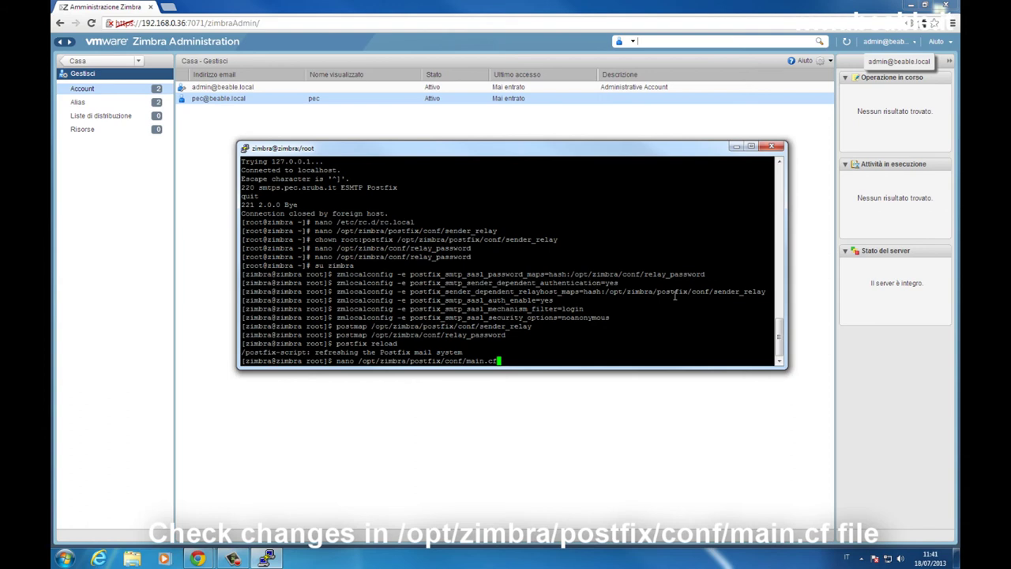
Exit to the root shell and open /opt/zimbra/postfix/conf/main.cf in nano at its last line.
key("BackSpace")
key("BackSpace")
key("BackSpace")
key("BackSpace")
key("BackSpace")
key("BackSpace")
key("BackSpace")
key("BackSpace")
key("BackSpace")
key("BackSpace")
key("BackSpace")
key("BackSpace")
key("BackSpace")
key("BackSpace")
key("BackSpace")
key("BackSpace")
key("BackSpace")
key("BackSpace")
key("BackSpace")
key("BackSpace")
type("exit")
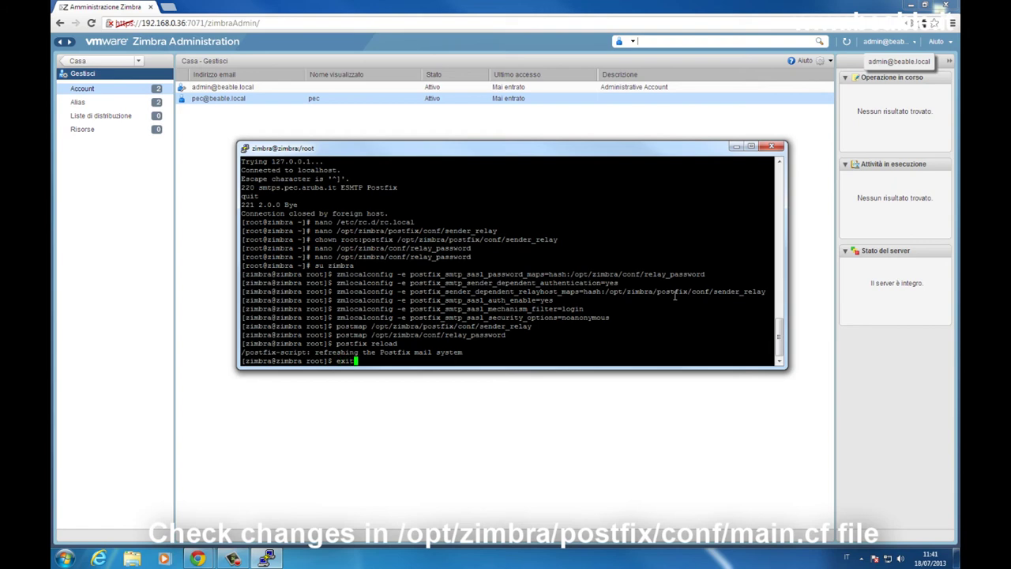
key("Return")
type("nano /opt/zimbra/postfix/conf/main.cf")
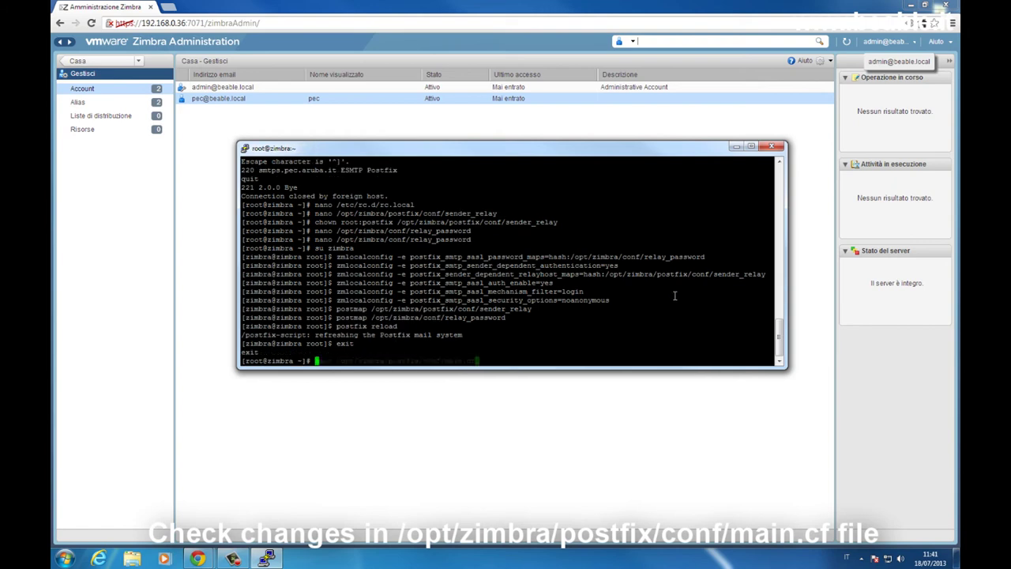
key("Return")
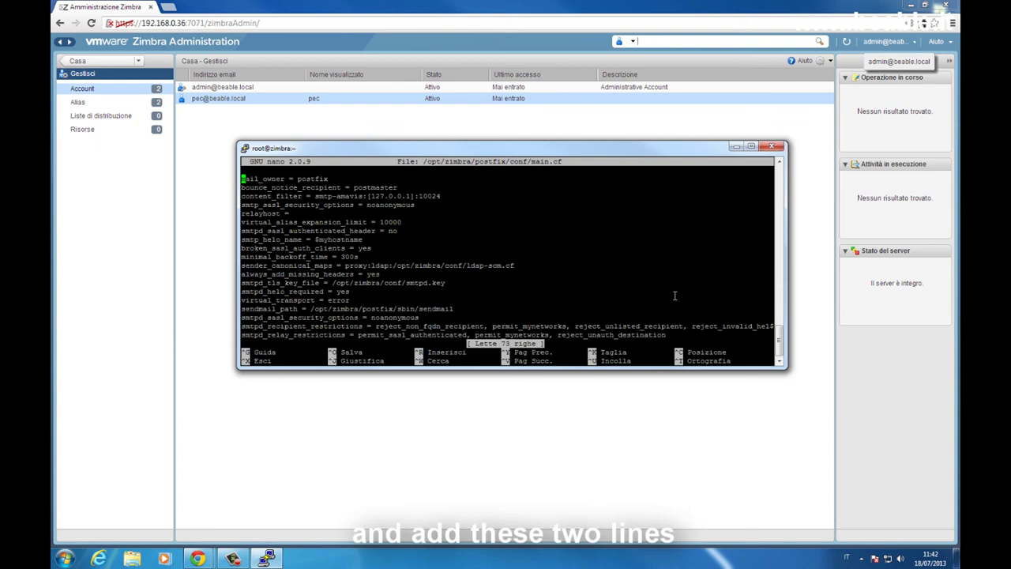
key("ctrl+v")
key("ctrl+v")
key("ctrl+v")
key("ctrl+v")
key("Down")
key("Down")
key("Down")
key("Down")
key("Down")
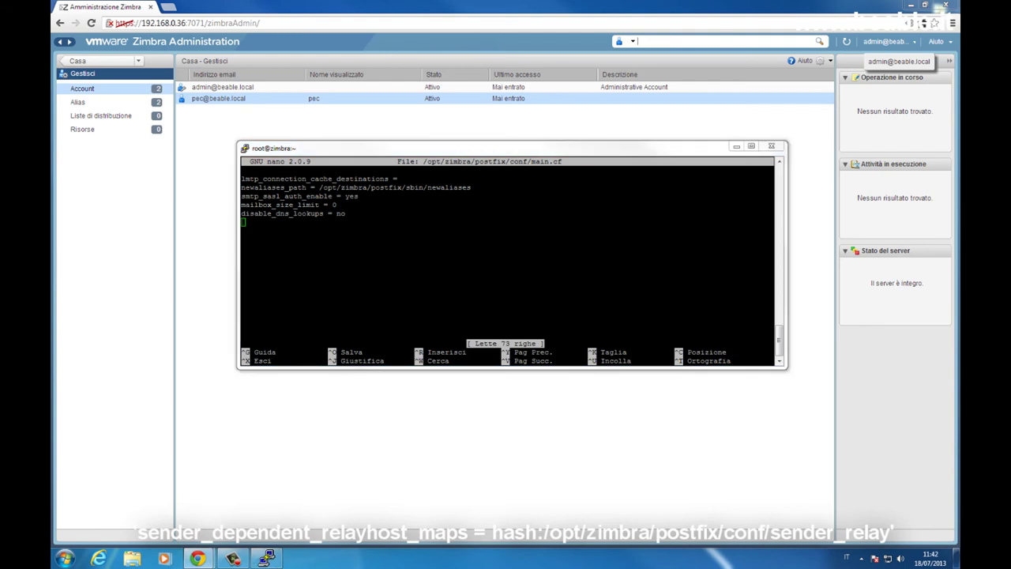
Append the sender_dependent_relayhost_maps and smtp_sender_dependent_authentication = yes lines, then save main.cf.
left_click(605, 273)
right_click(605, 273)
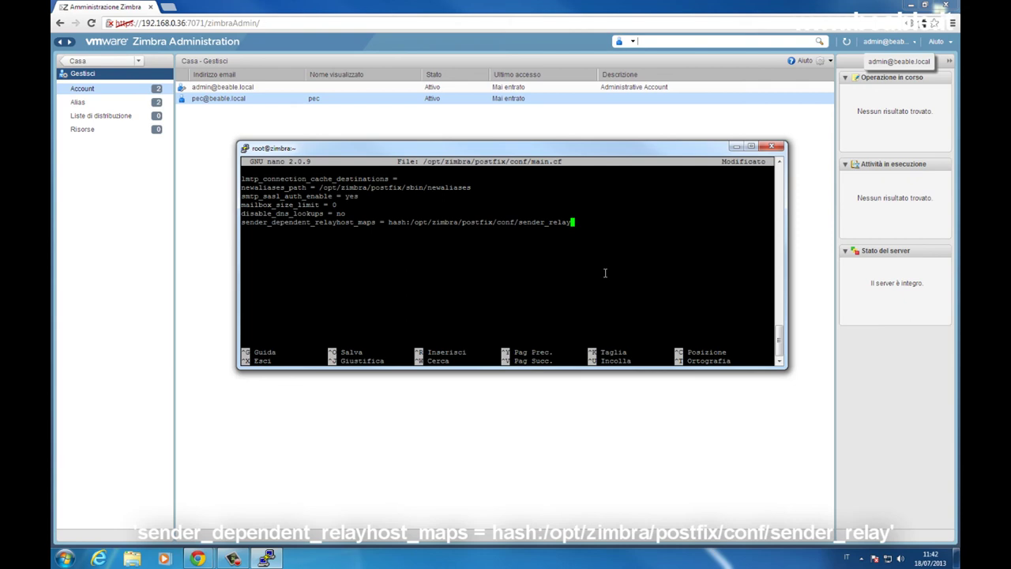
key("Return")
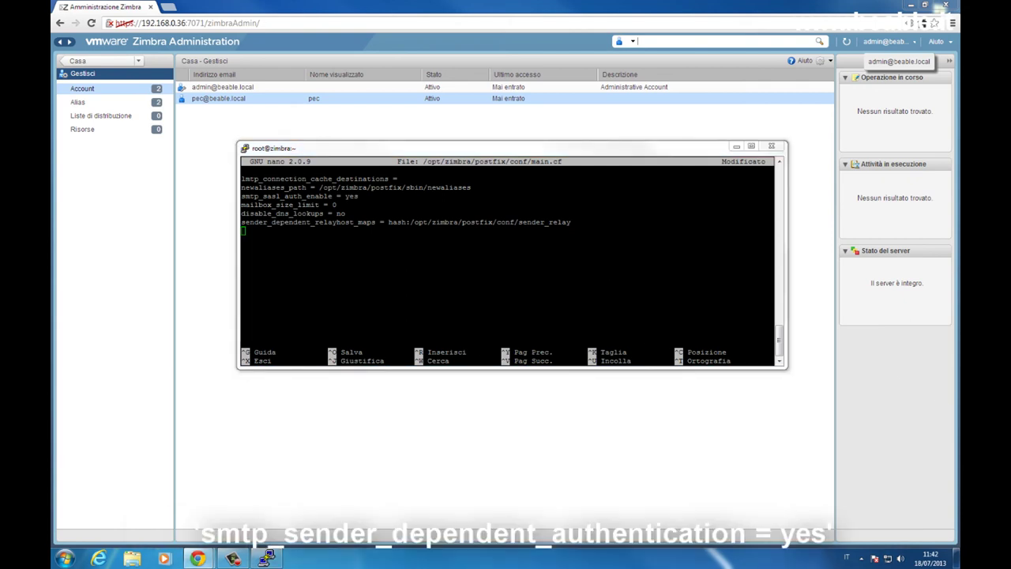
left_click(514, 256)
right_click(514, 257)
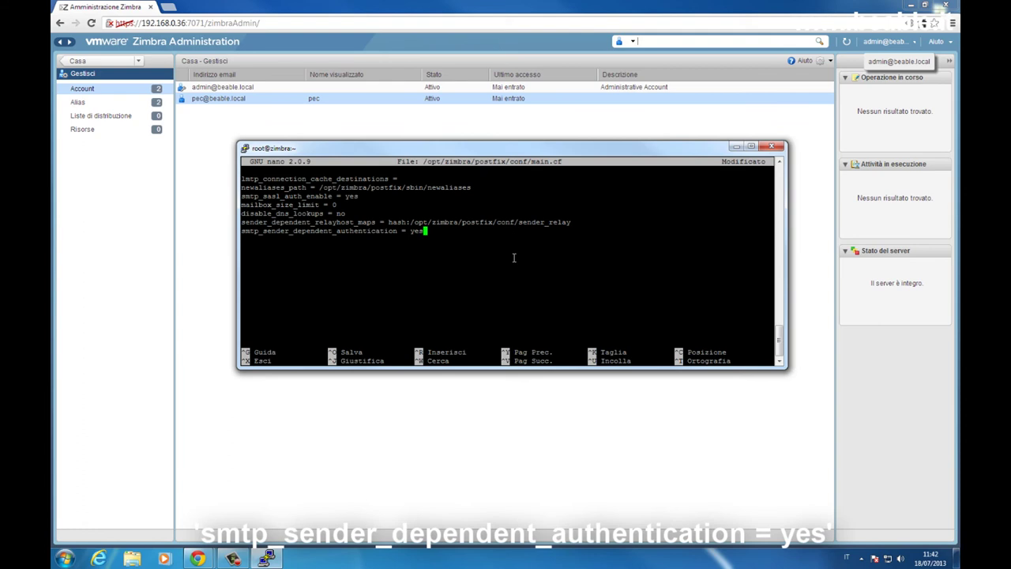
key("ctrl+x")
key("s")
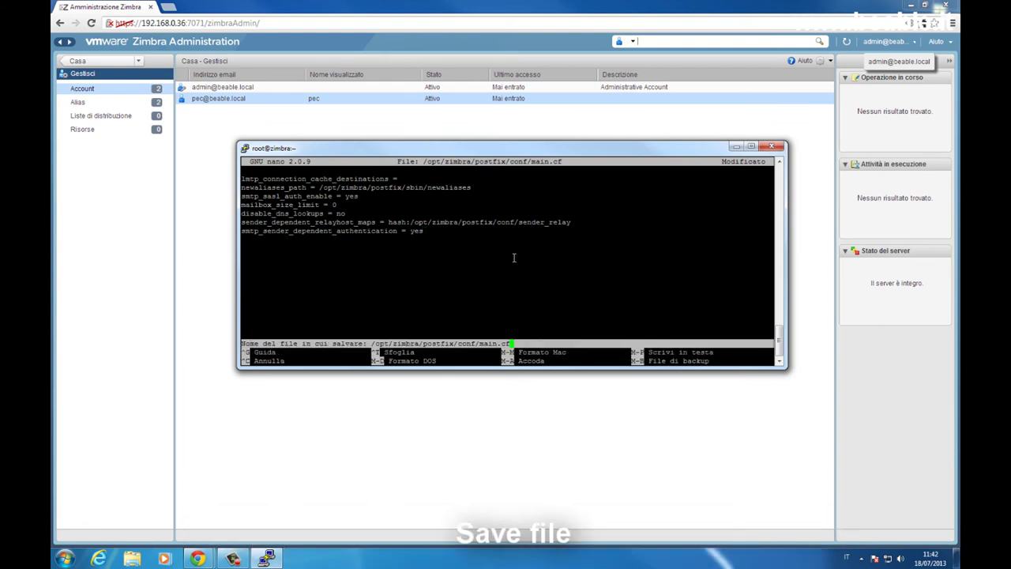
key("Return")
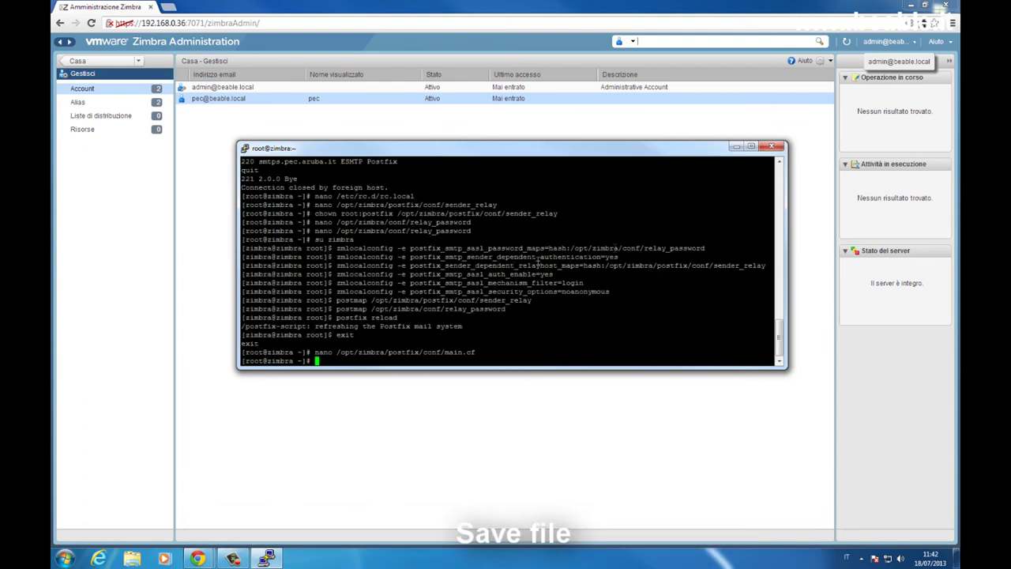
Switch to the zimbra user and run 'postfix reload' again.
type("su zimbra")
key("Return")
type("exit")
key("Up")
key("Return")
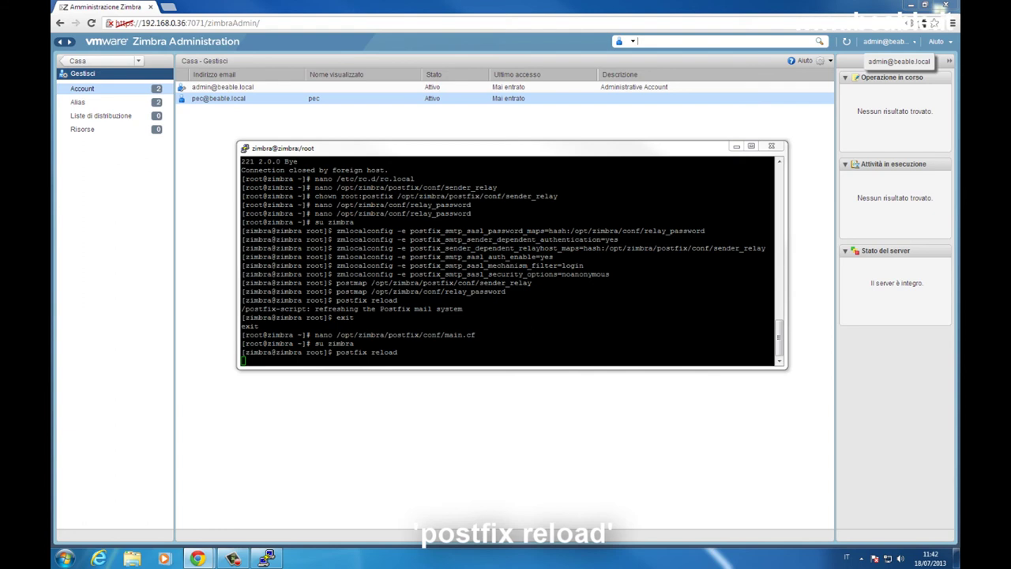
Exit the zimbra and root shells to close the PuTTY session.
left_click(594, 259)
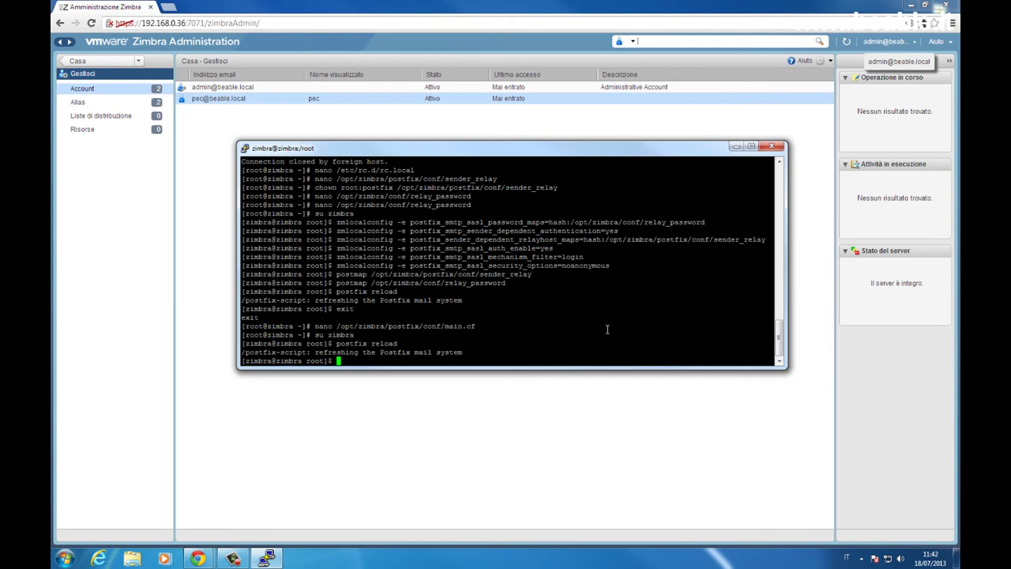
type("exi")
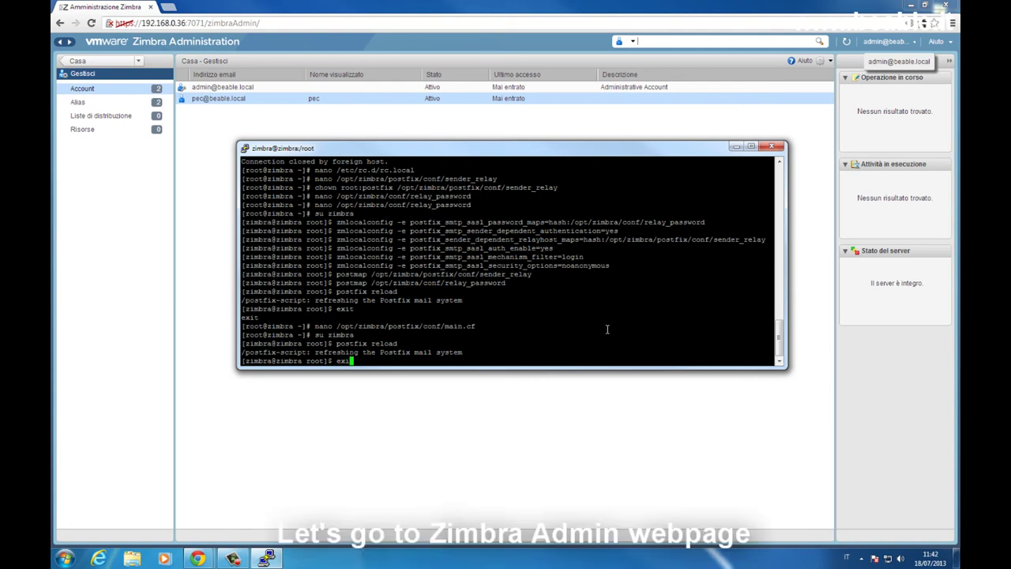
type("t")
key("Return")
type("exit")
key("Return")
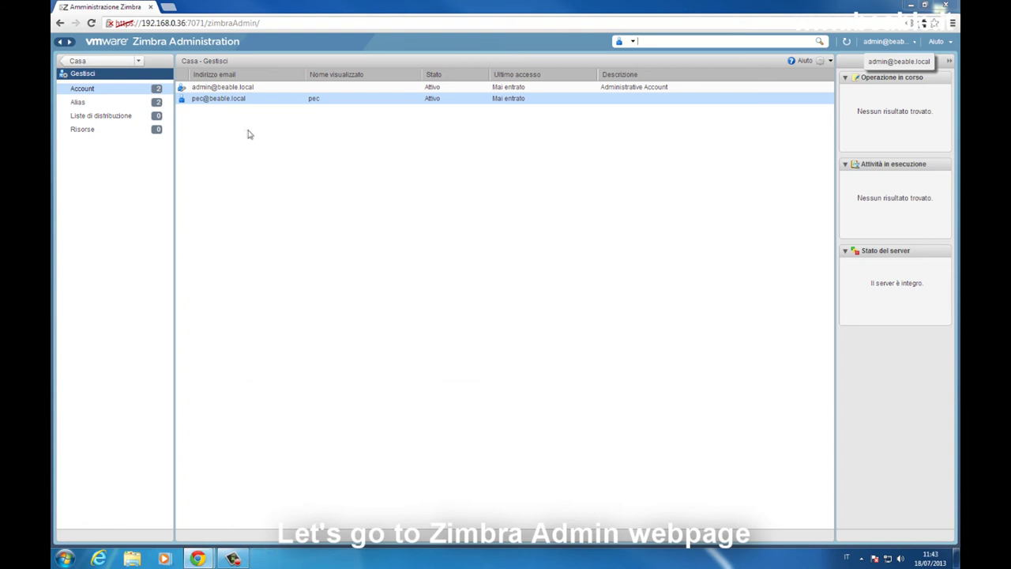
In the pec account's preferences, enter the PEC e-mail address as the only allowed sender, save, and close.
right_click(240, 100)
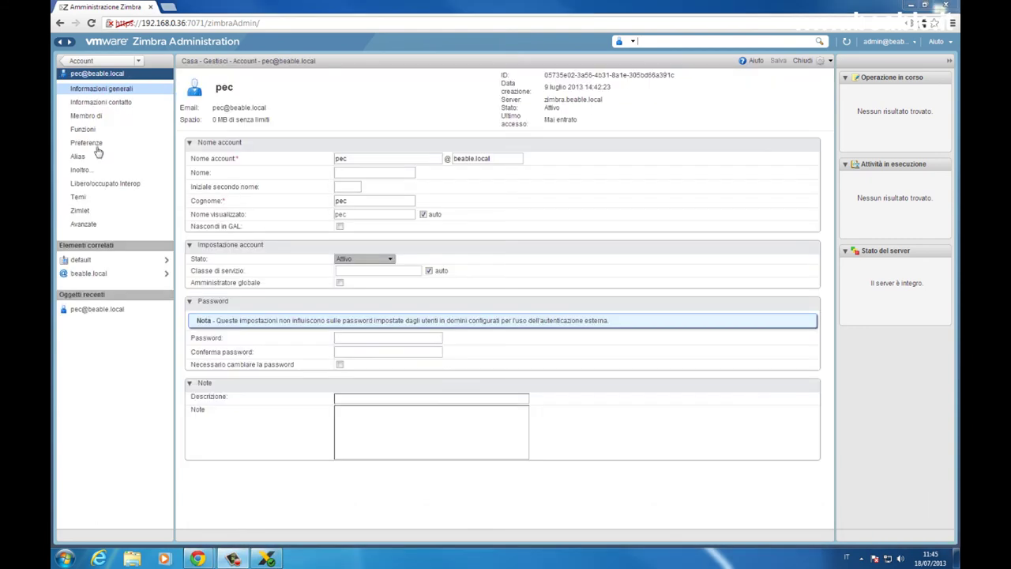
left_click(83, 143)
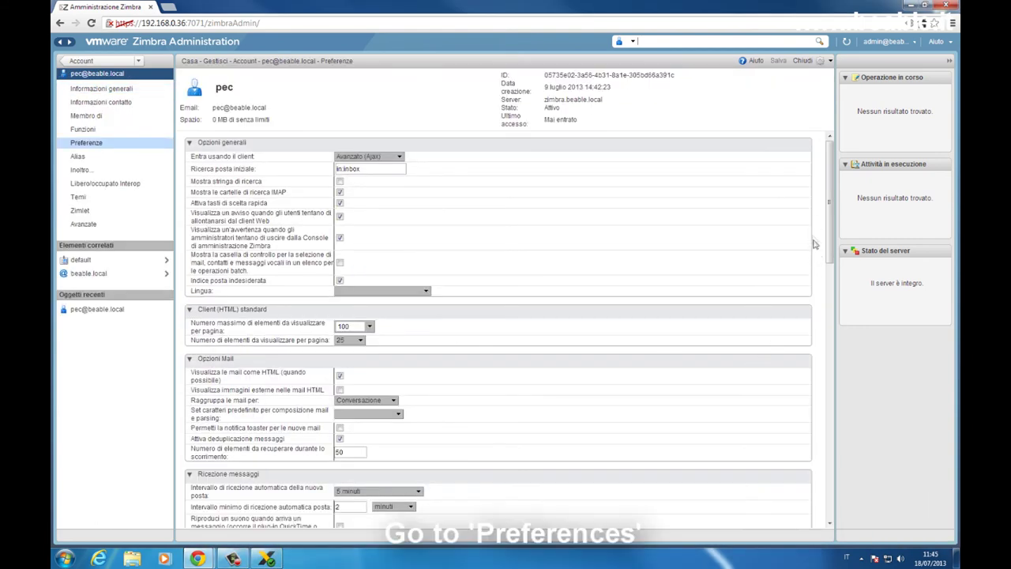
left_click_drag(829, 201, 839, 323)
left_click_drag(191, 369, 345, 360)
left_click(345, 360)
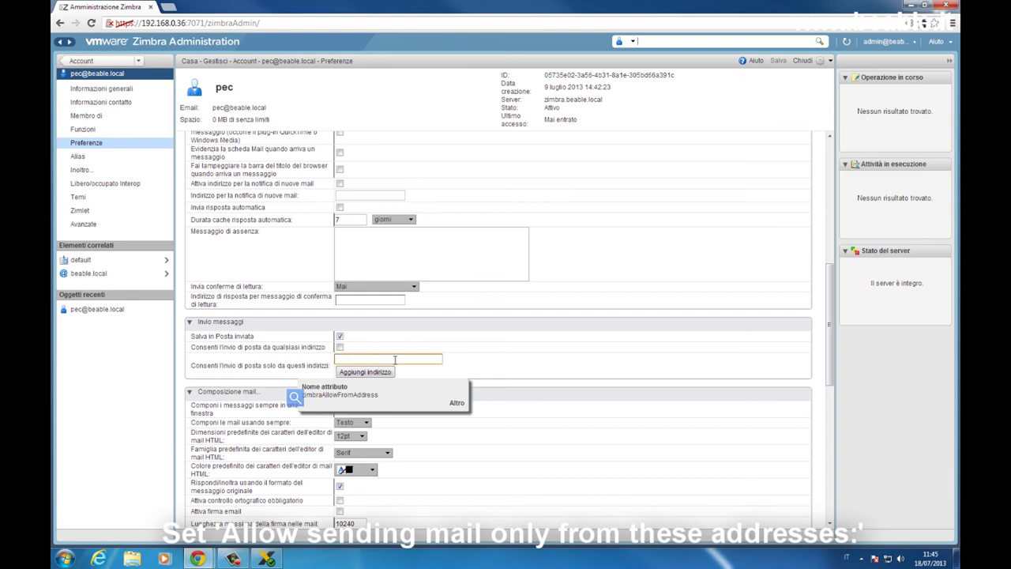
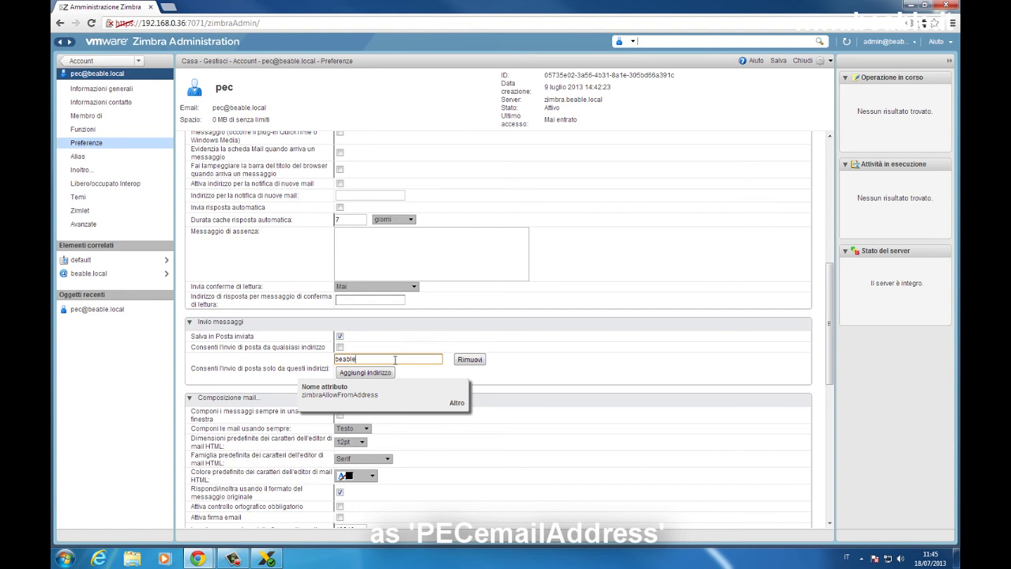
left_click(782, 60)
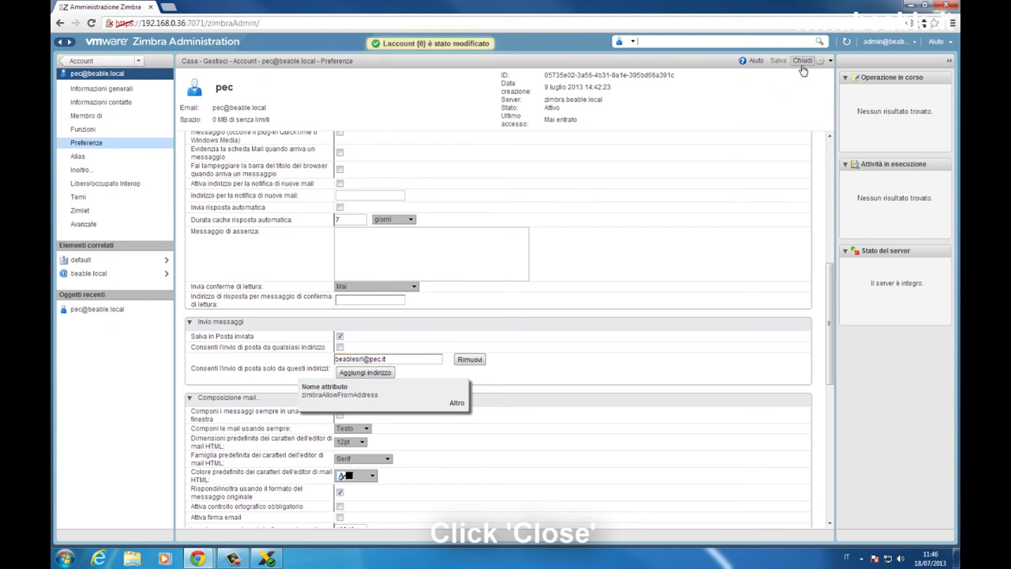
left_click(803, 68)
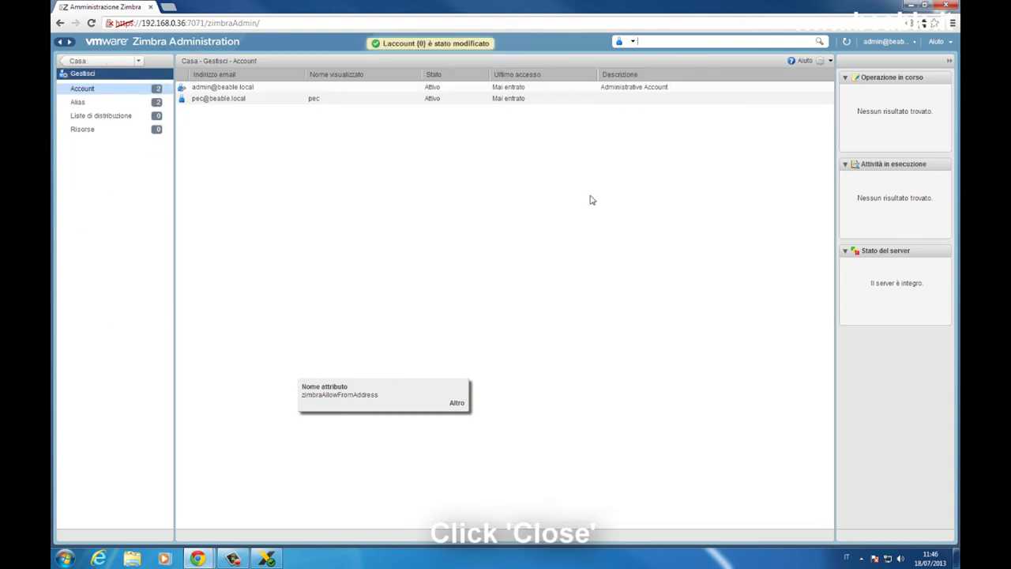
Open the pec account's mailbox in webmail and go to Preferenze > Account.
right_click(256, 104)
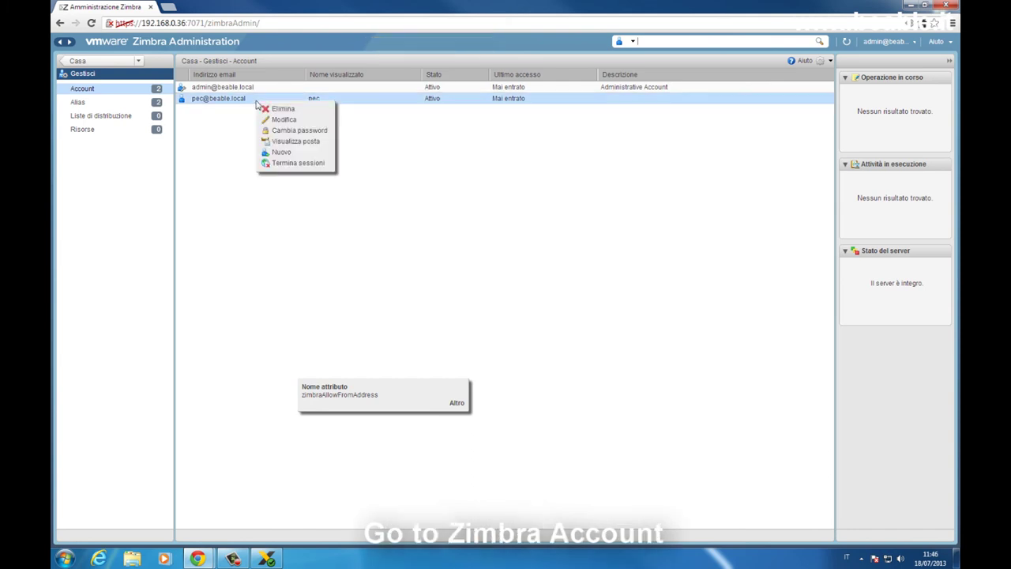
left_click(293, 141)
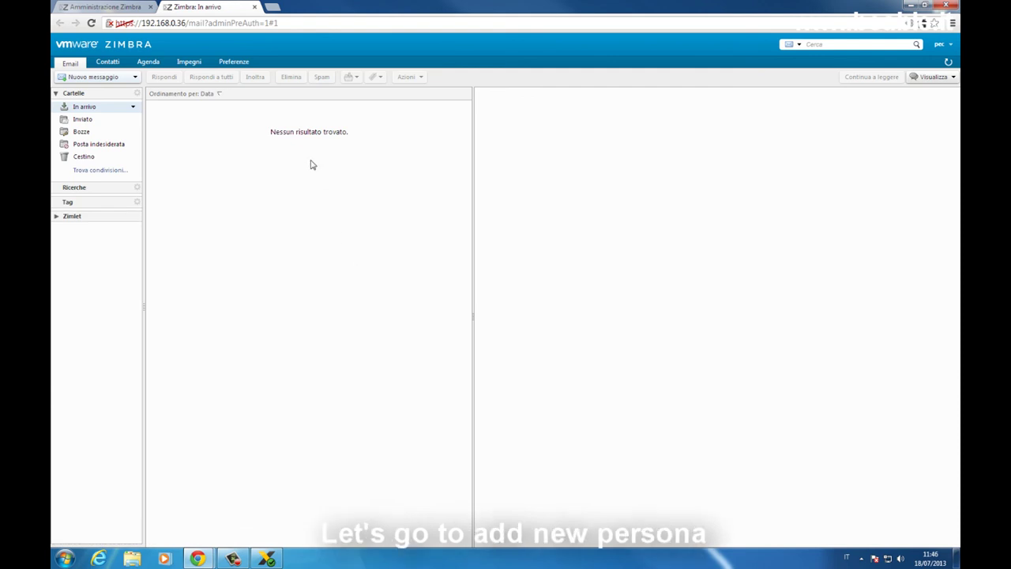
left_click(238, 62)
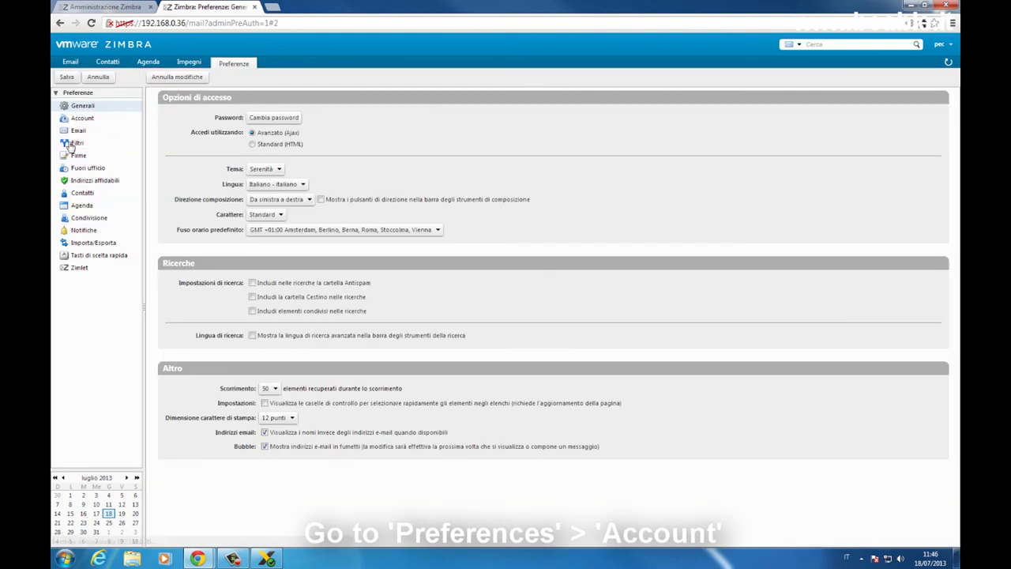
left_click(82, 119)
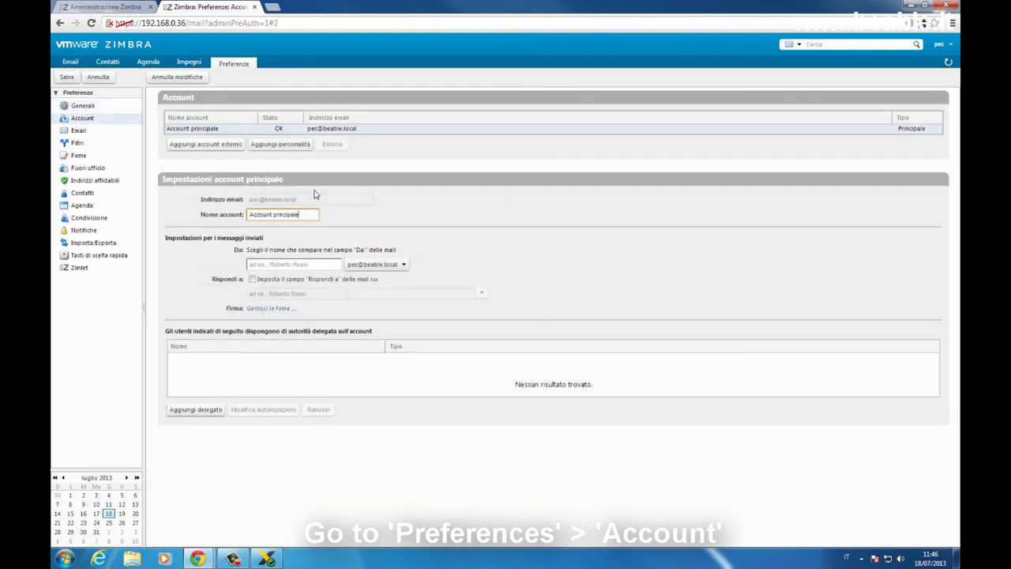
Add a persona named with the PEC address, From the PEC address, Reply-To 'pec' at the PEC address, and save.
left_click(291, 151)
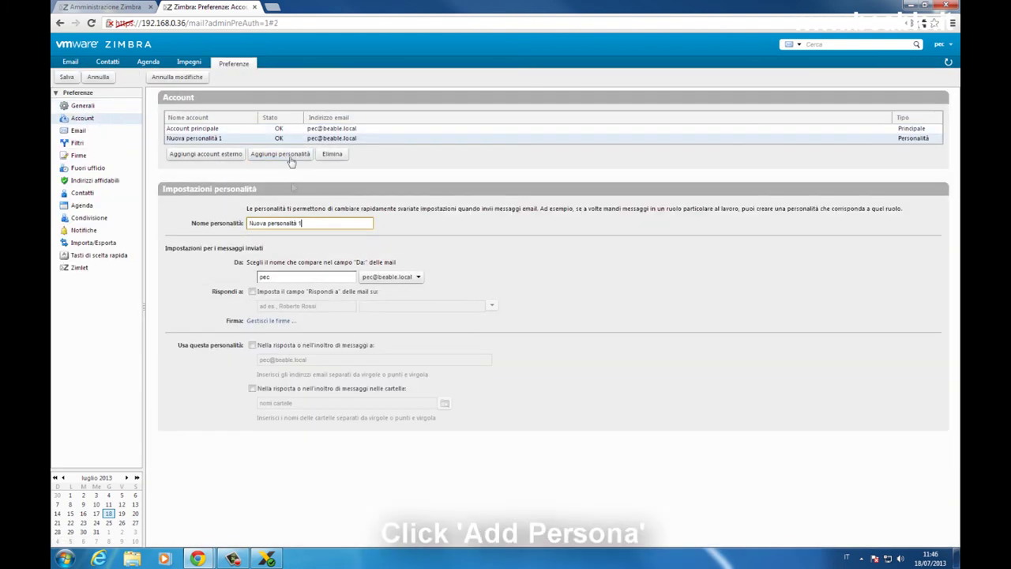
left_click_drag(308, 224, 208, 221)
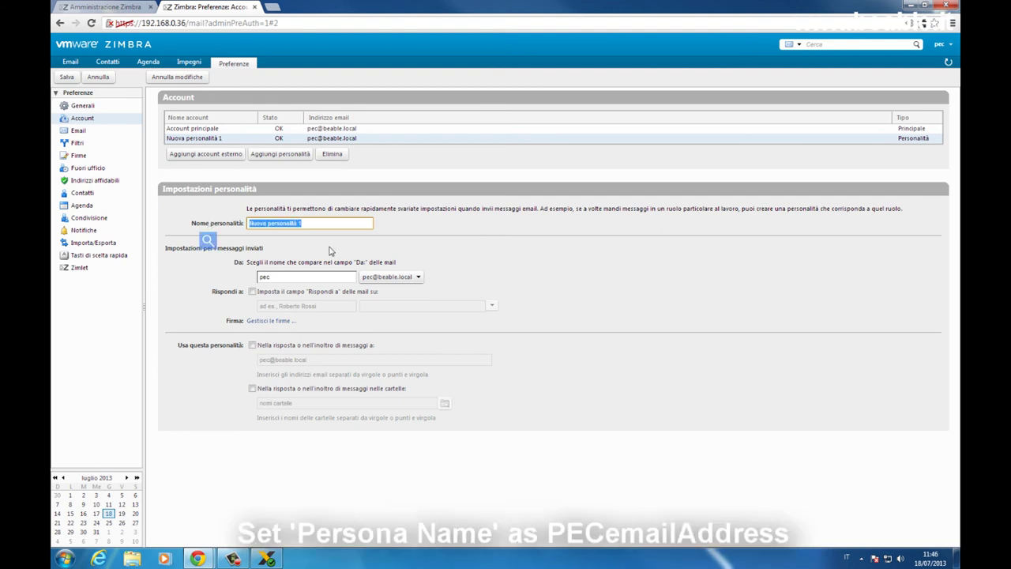
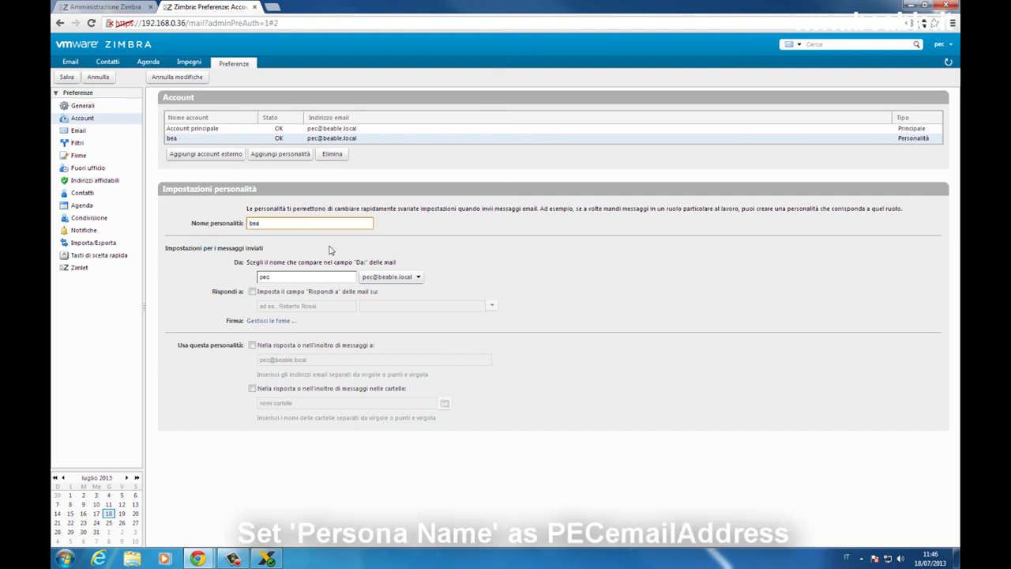
left_click(378, 281)
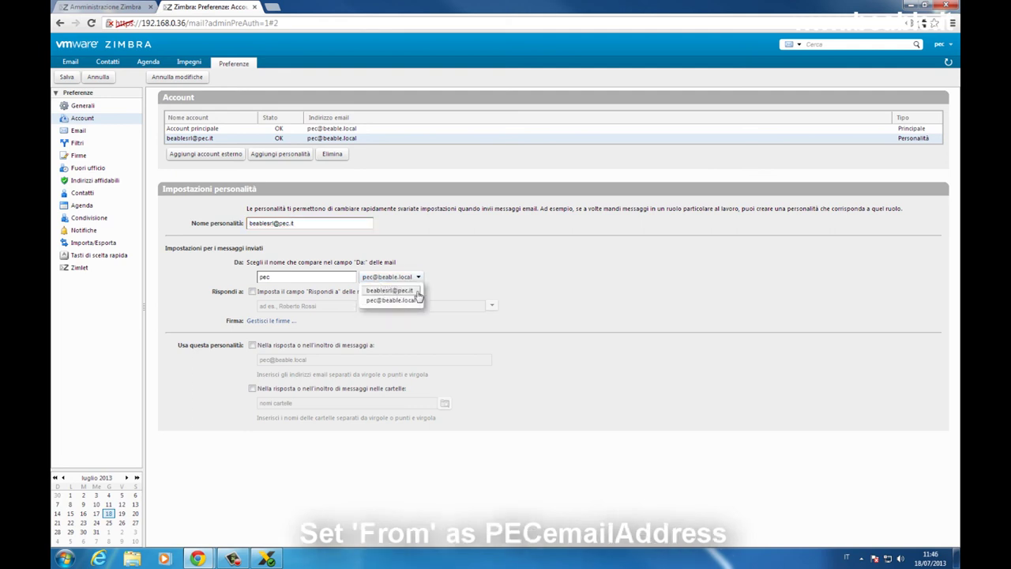
left_click(417, 292)
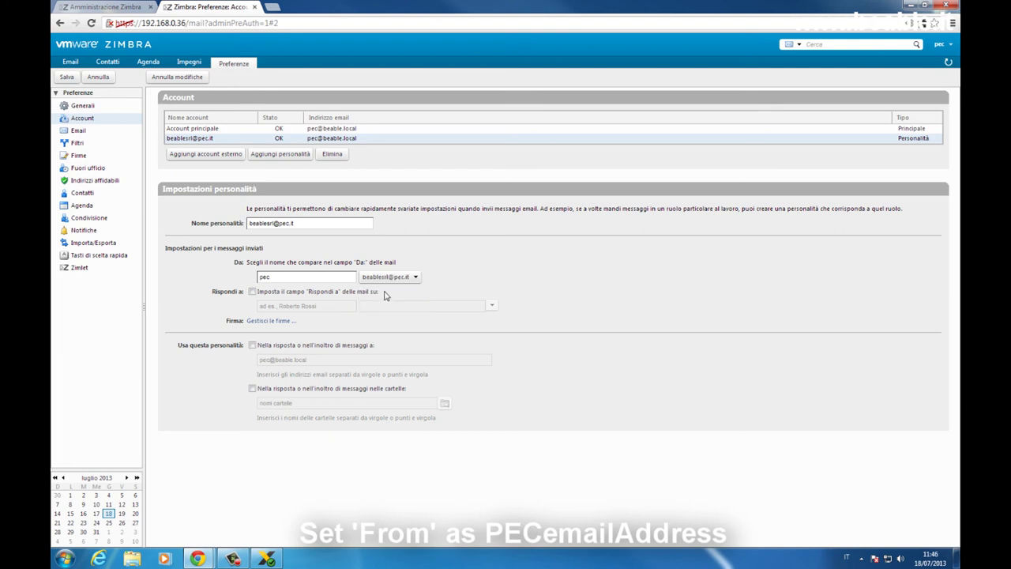
left_click(252, 292)
left_click(309, 304)
type("pec")
left_click(492, 307)
left_click(480, 331)
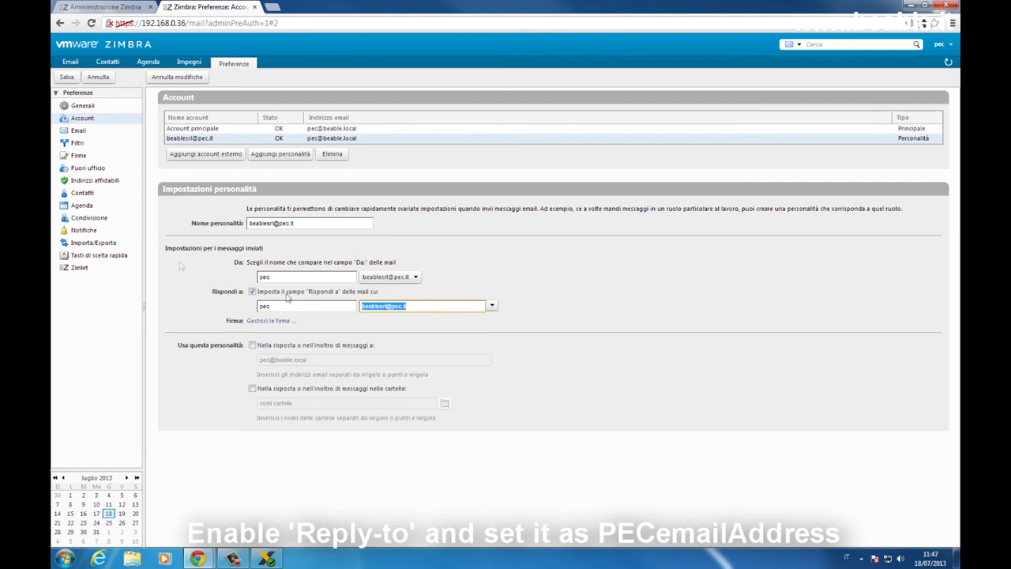
left_click(67, 78)
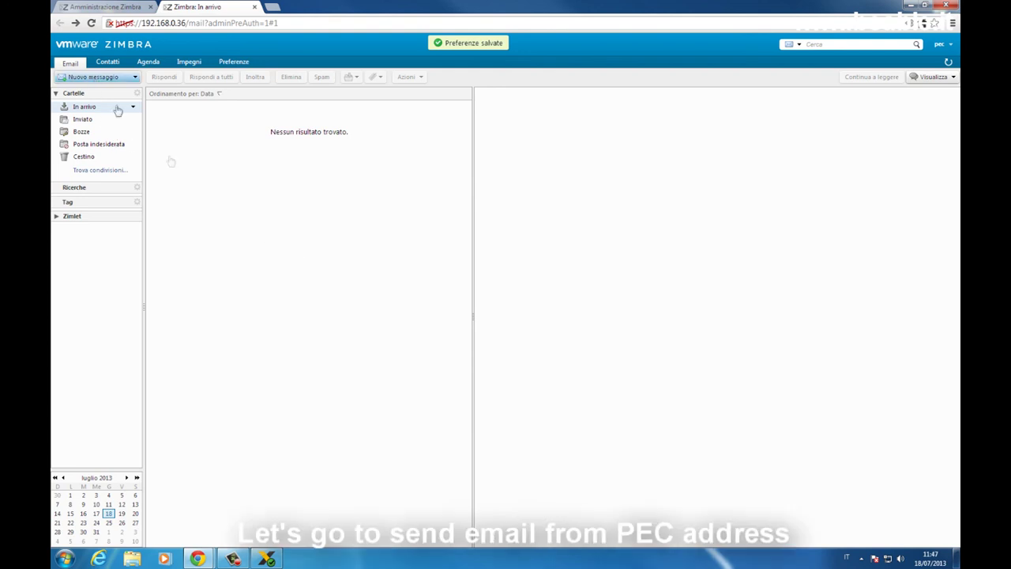
Compose a new message from the PEC persona to the recipient's e-mail address with subject 'TEST PEC'.
left_click(96, 78)
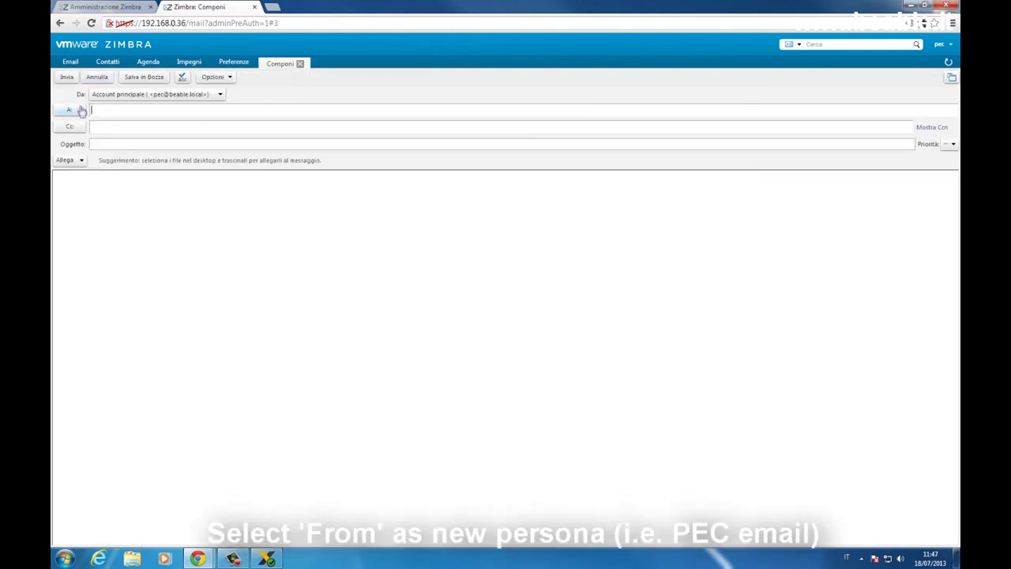
left_click(213, 101)
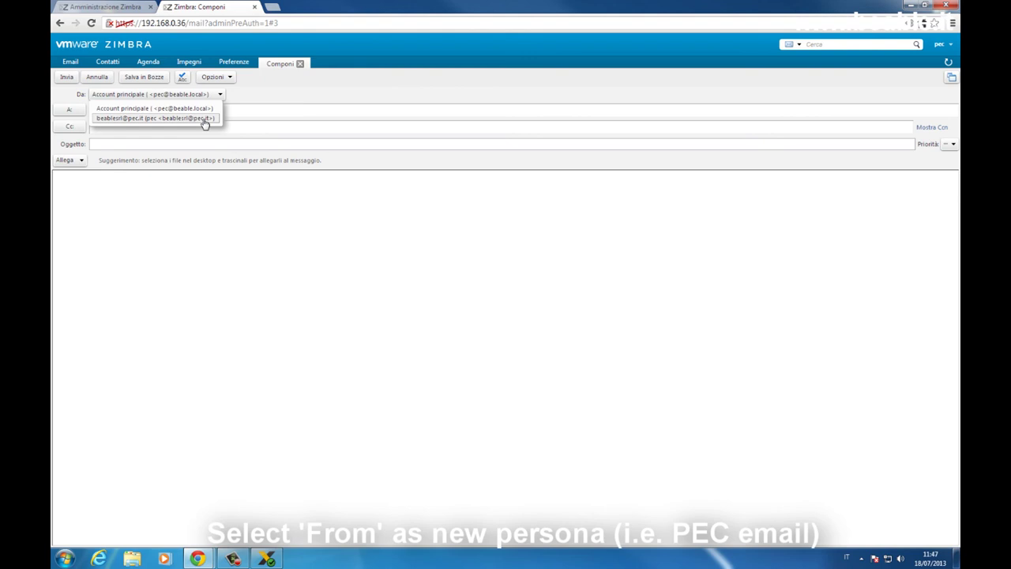
left_click(203, 119)
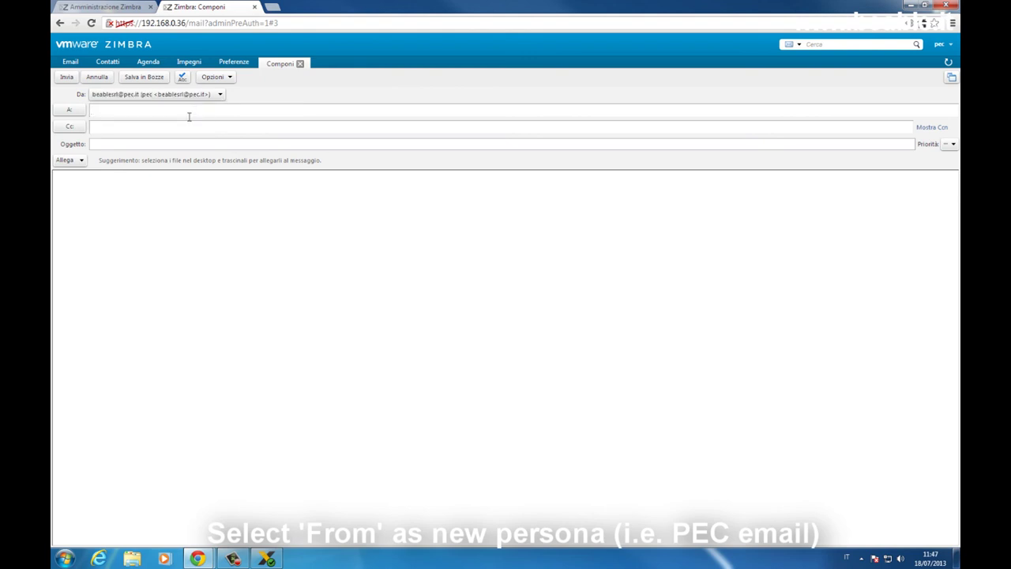
left_click(191, 113)
key("Tab")
key("Tab")
type("TEST PEC")
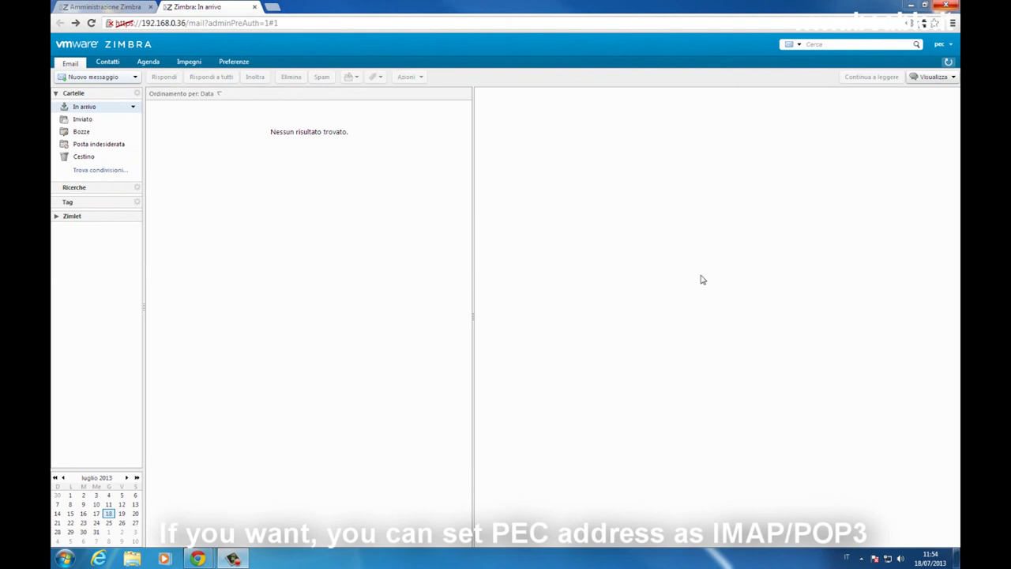
In Preferenze, start adding an external account and set its type to IMAP.
left_click(229, 69)
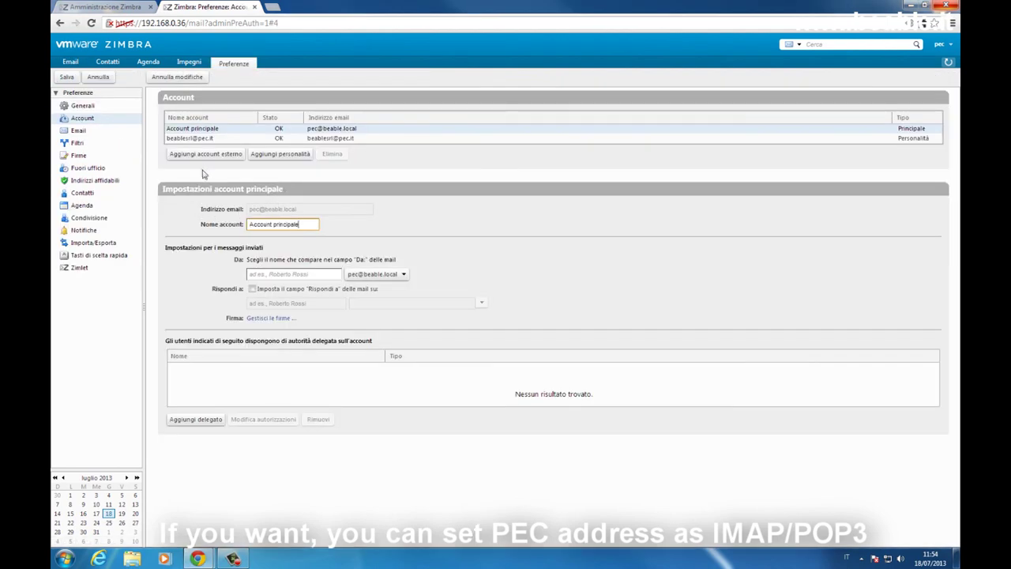
left_click(210, 155)
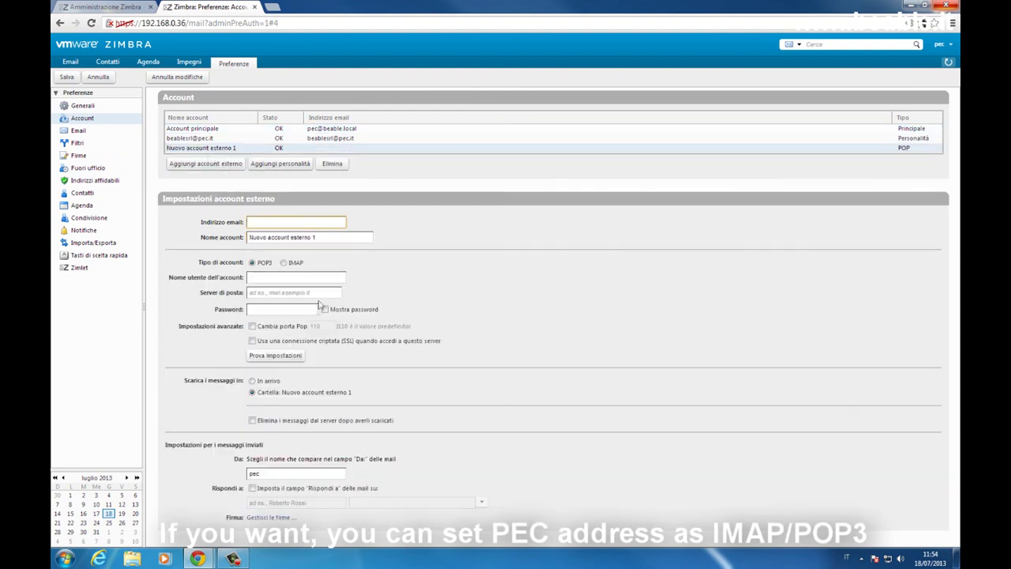
left_click(283, 263)
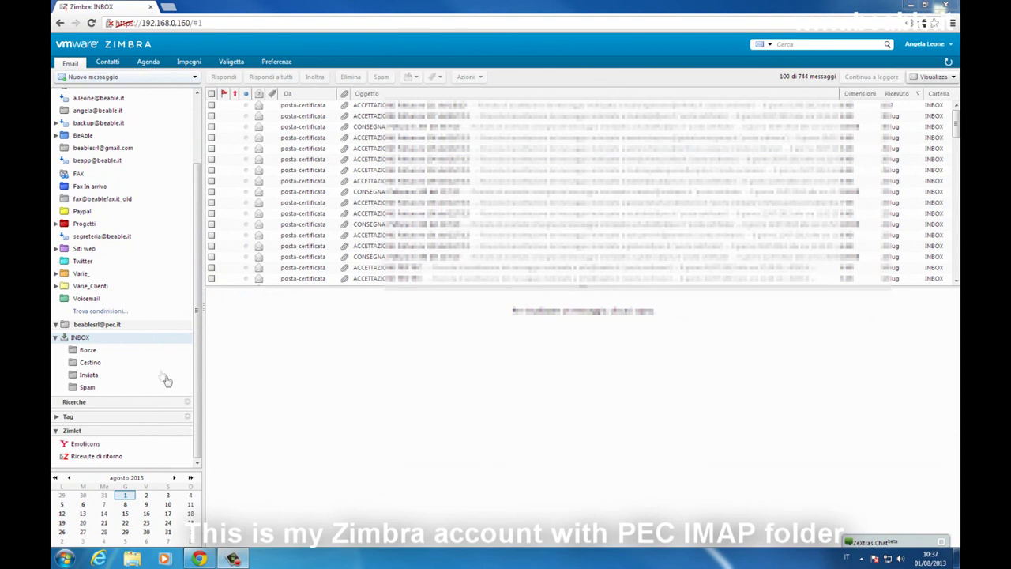
mouse_move(137, 344)
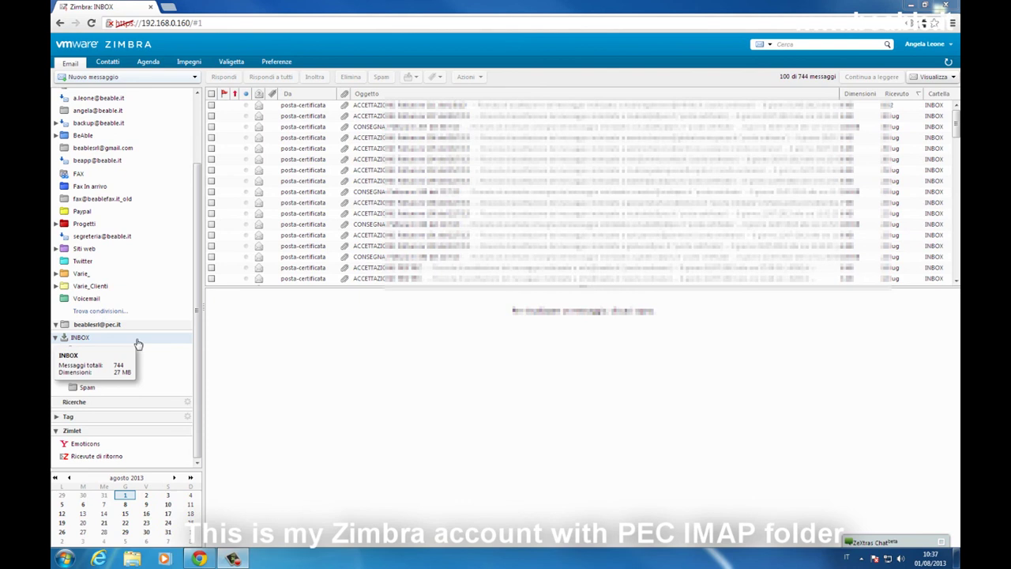